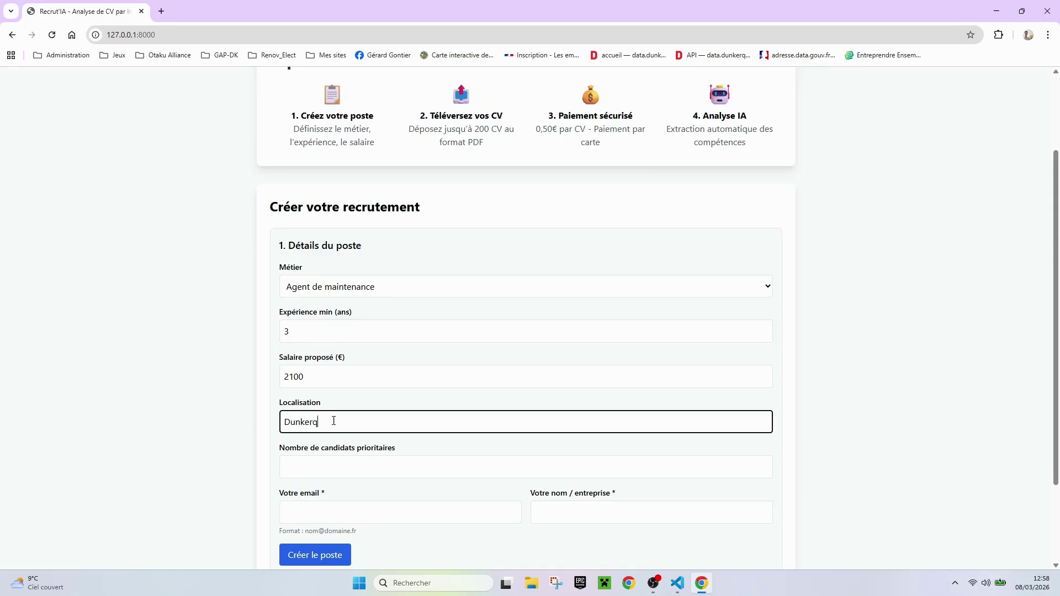
# Enter 8 priority candidates, the contact email and company RECRUT, then create the Dunkerque post
pyautogui.scroll(-2, 333, 422)
pyautogui.click(340, 351)
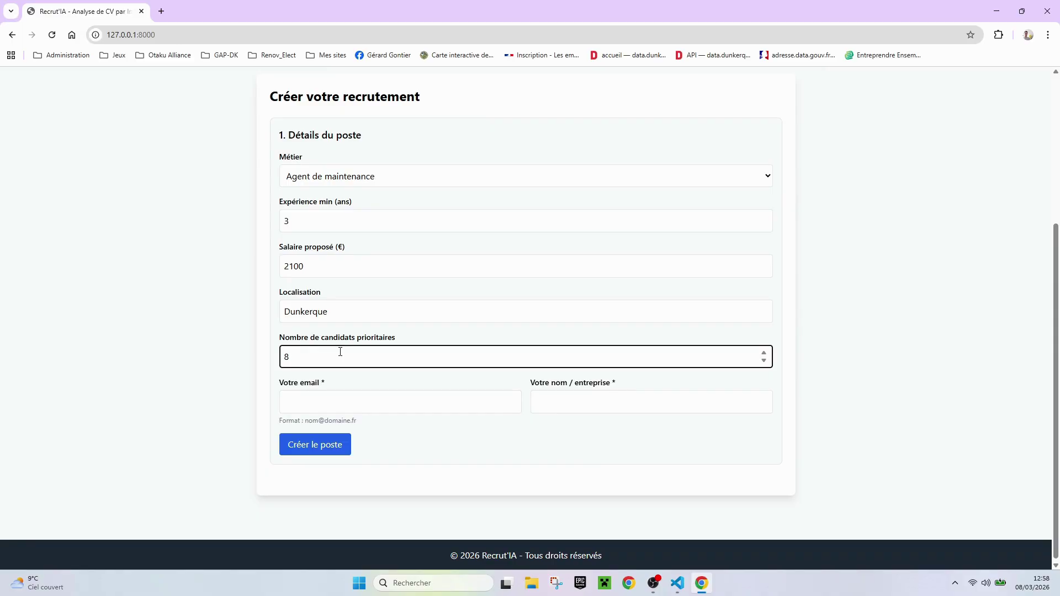
pyautogui.click(344, 401)
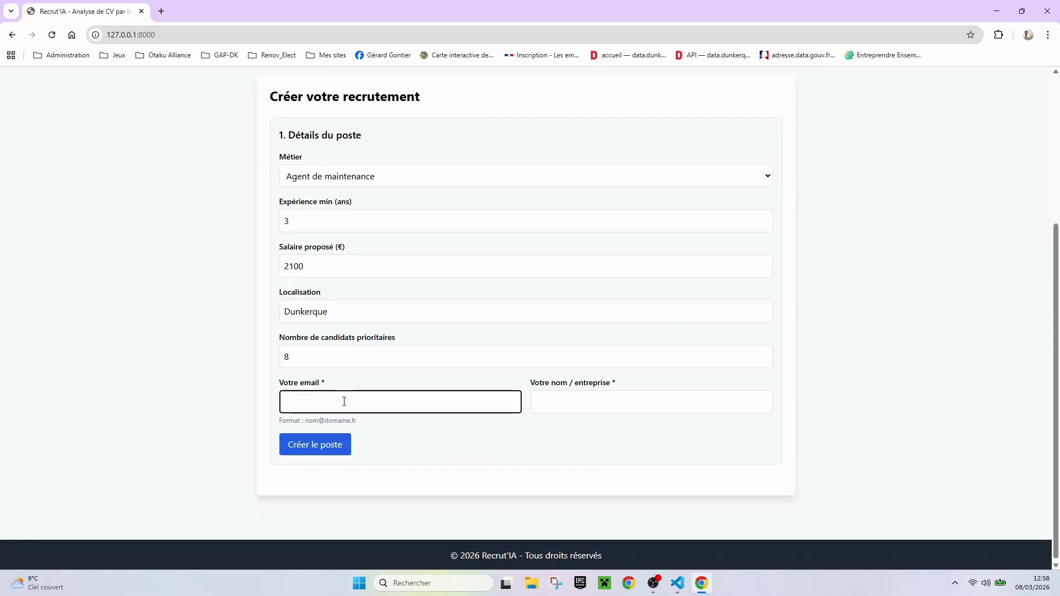
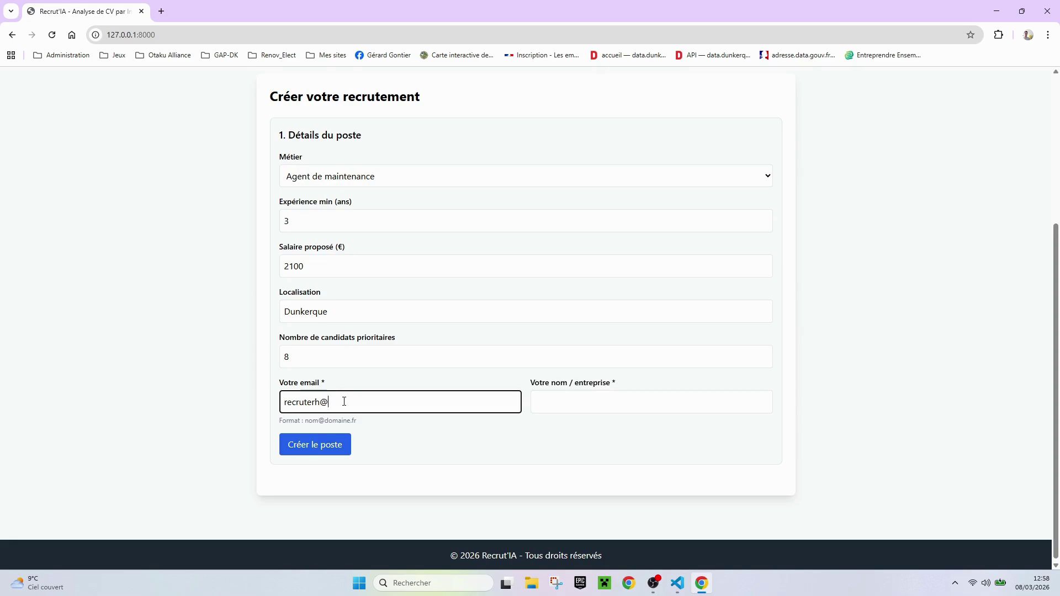
pyautogui.click(598, 405)
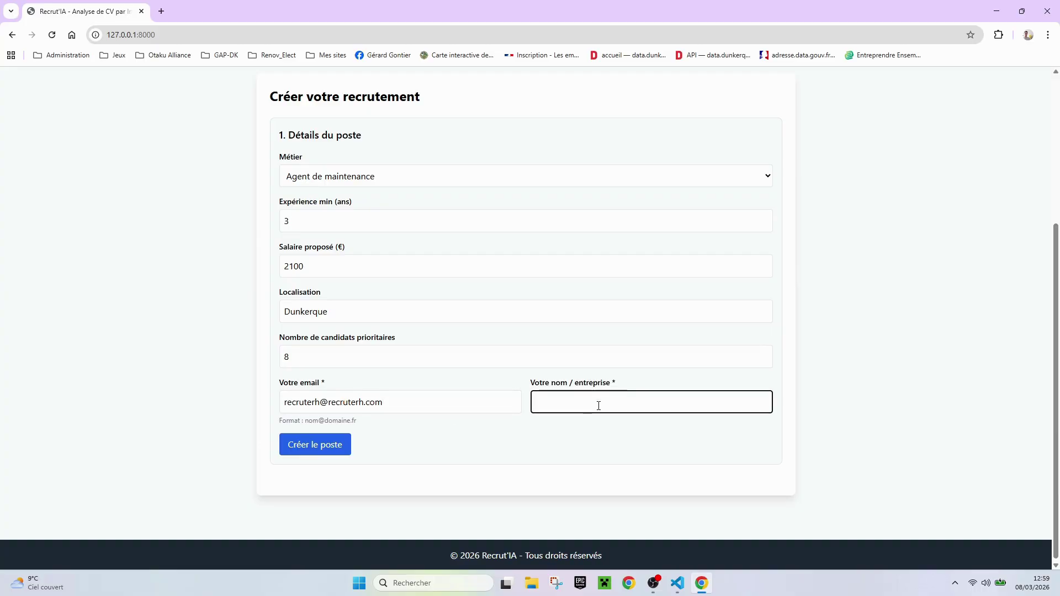
pyautogui.write("RECRUT'RH")
pyautogui.click(298, 445)
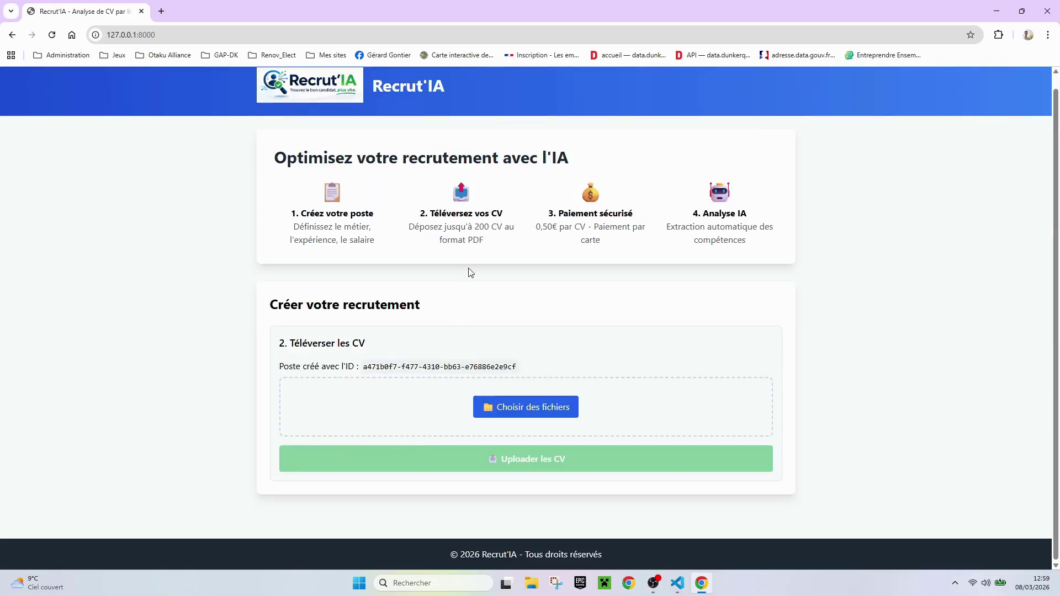
# Select all the CV PDFs in Documents > cv_realistes_200 for upload
pyautogui.click(552, 405)
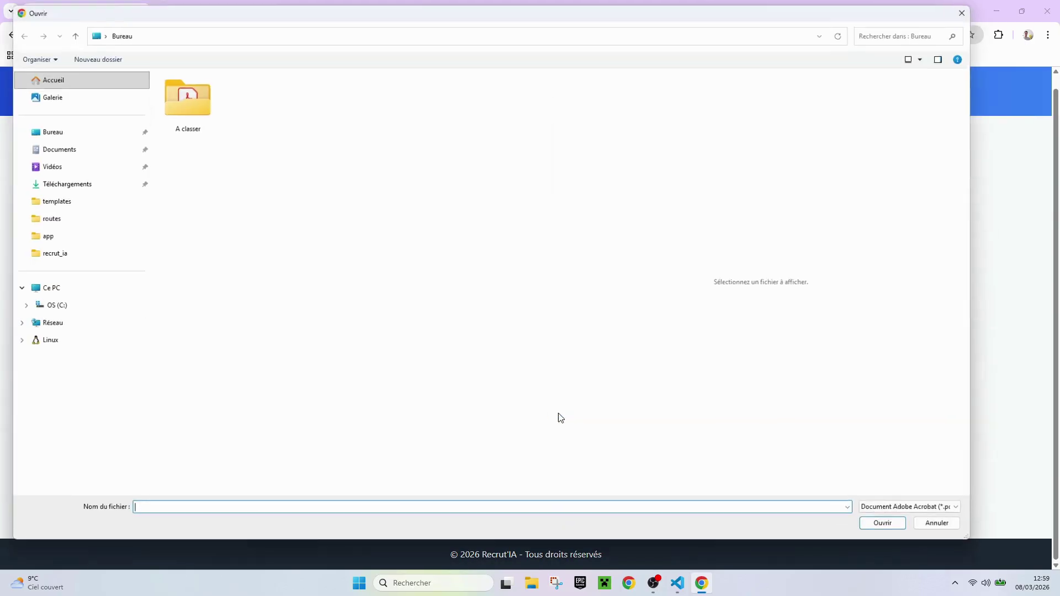
pyautogui.click(61, 146)
pyautogui.doubleClick(190, 105)
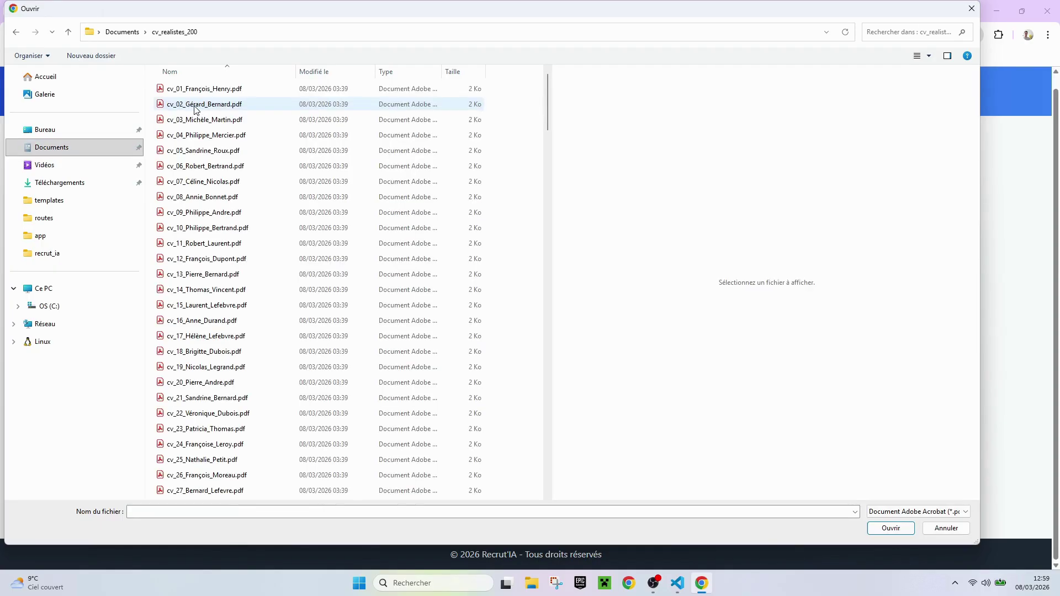
pyautogui.moveTo(255, 92); pyautogui.dragTo(204, 497)
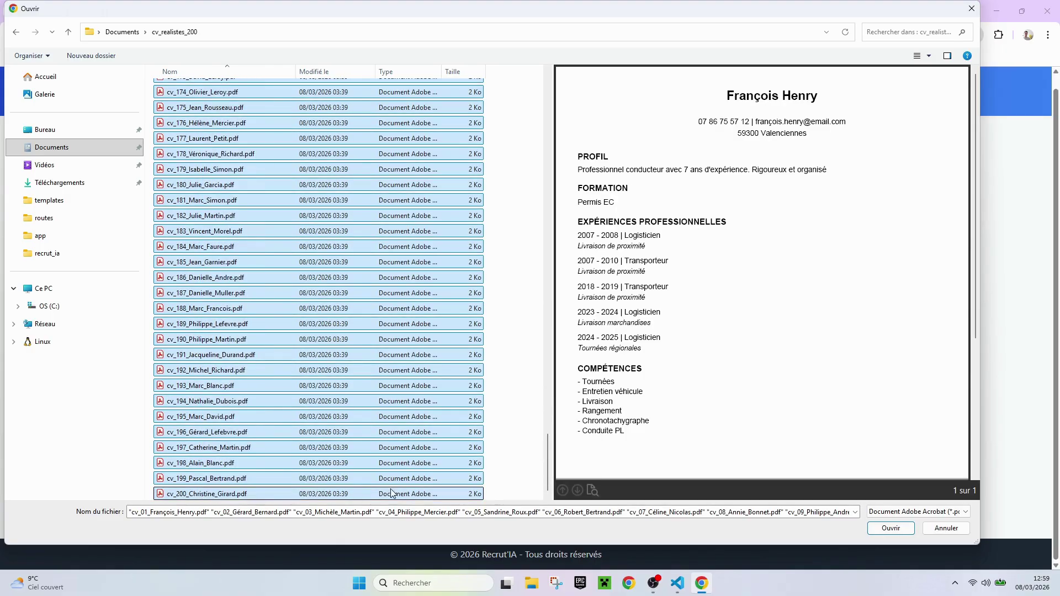
pyautogui.click(874, 528)
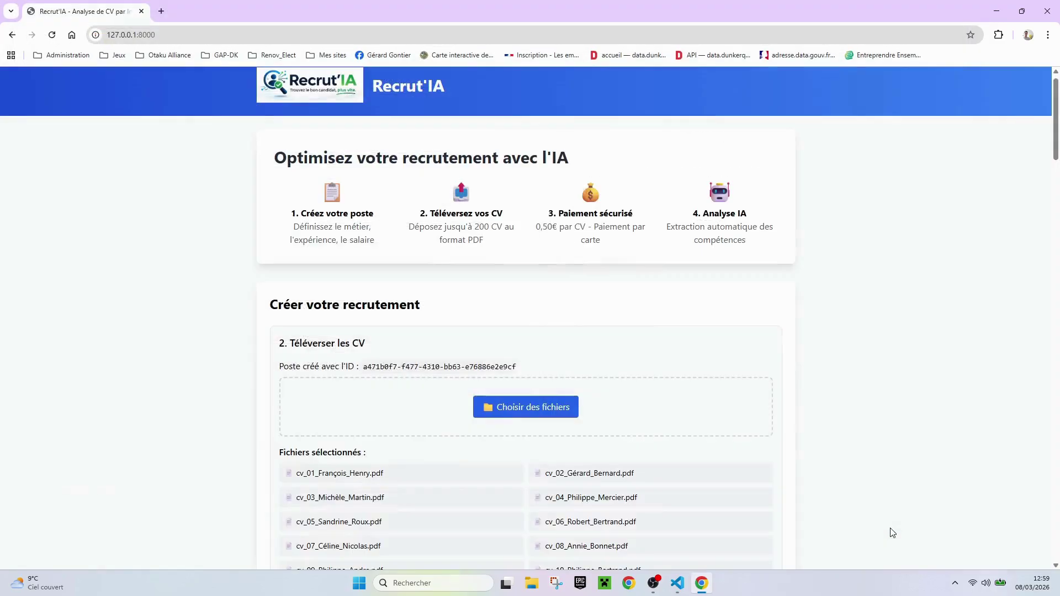
# Upload the 200 selected CVs and pay the 100.00 € analysis fee with Mollie
pyautogui.scroll(-10, 697, 450)
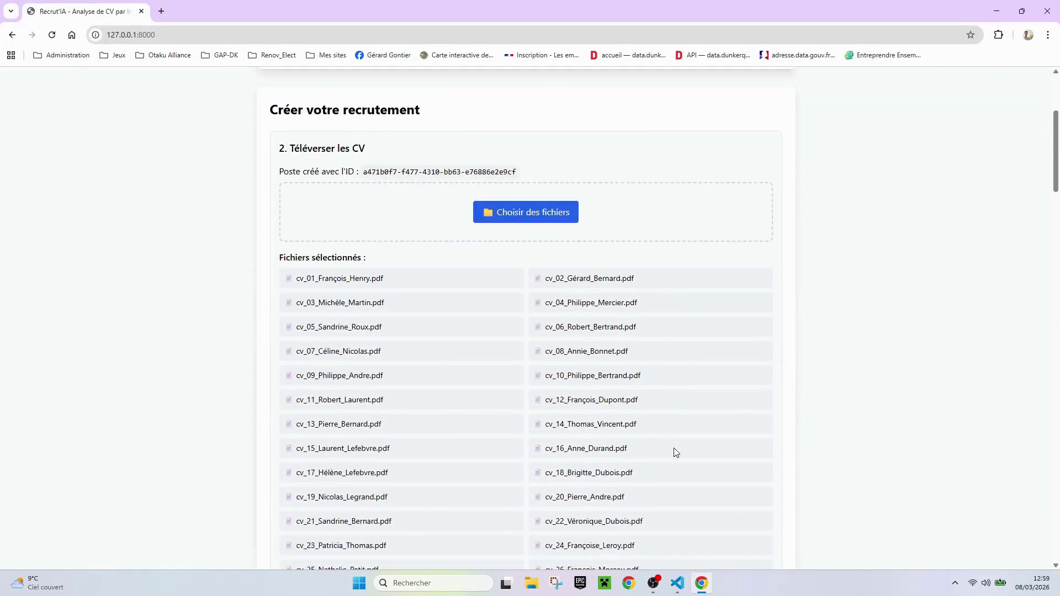
pyautogui.scroll(-19, 676, 453)
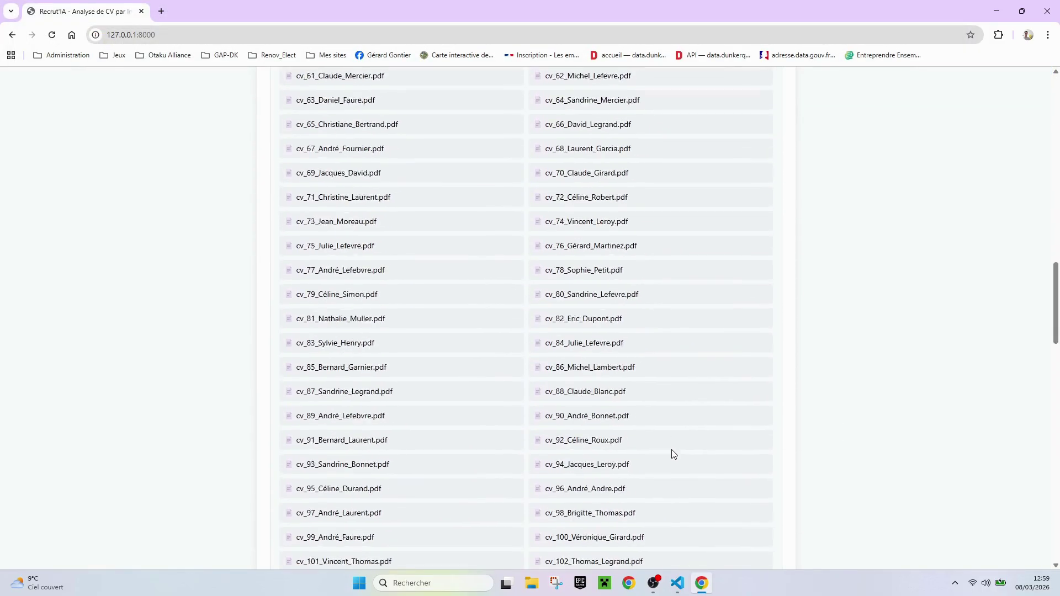
pyautogui.scroll(-15, 672, 453)
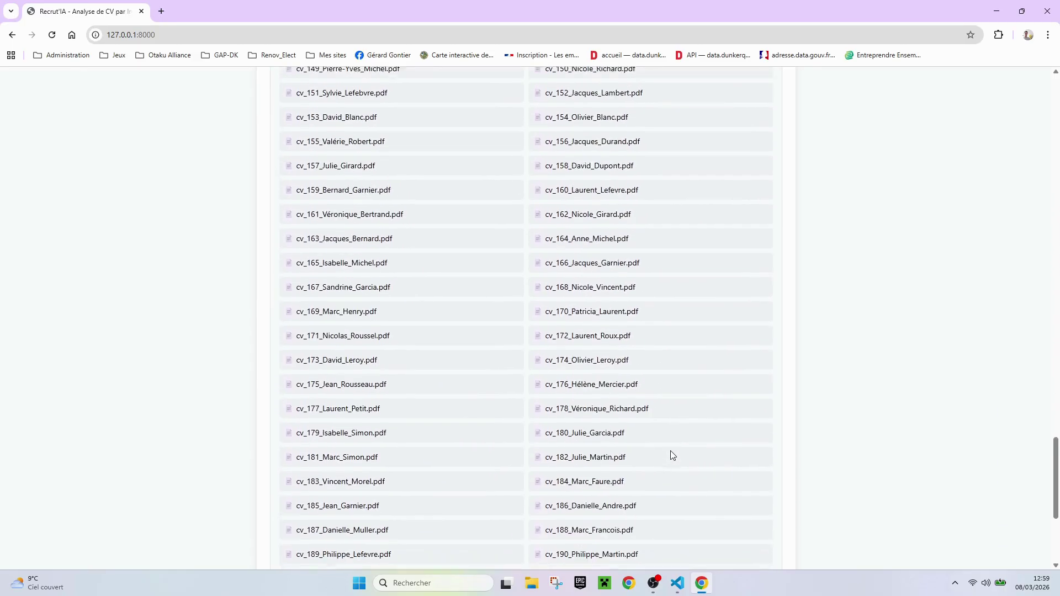
pyautogui.click(653, 461)
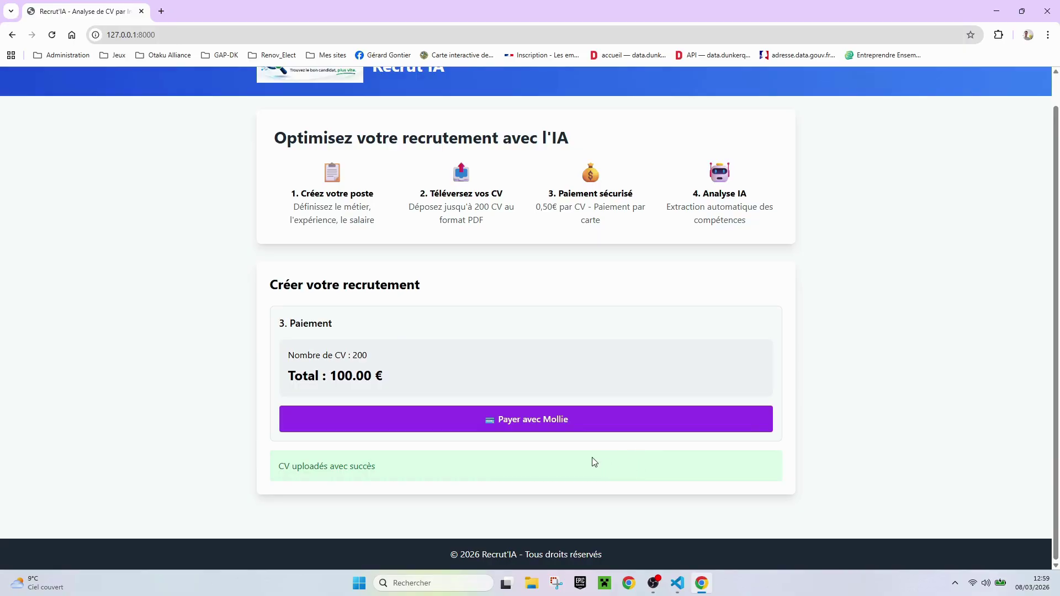
pyautogui.click(573, 421)
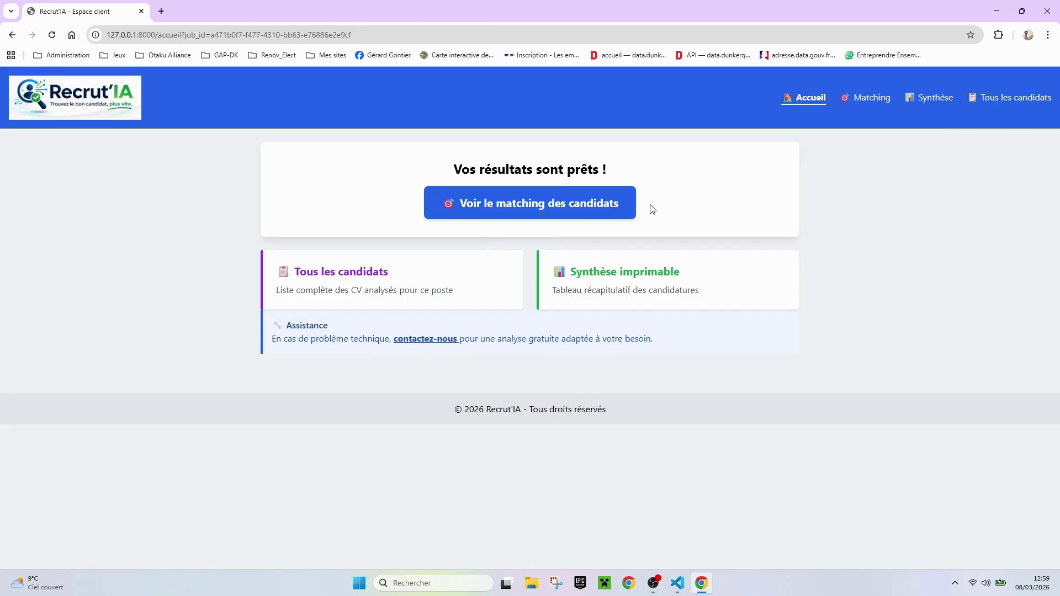
# Show the candidate matching results and check that Prioritaires holds the requested 8
pyautogui.click(604, 206)
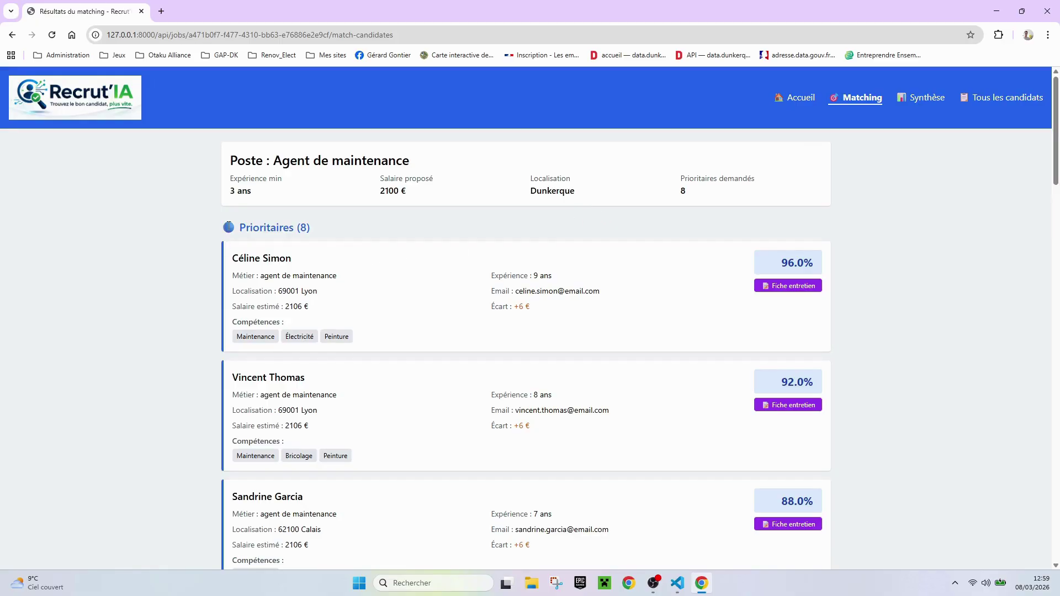
pyautogui.moveTo(238, 226); pyautogui.dragTo(339, 230)
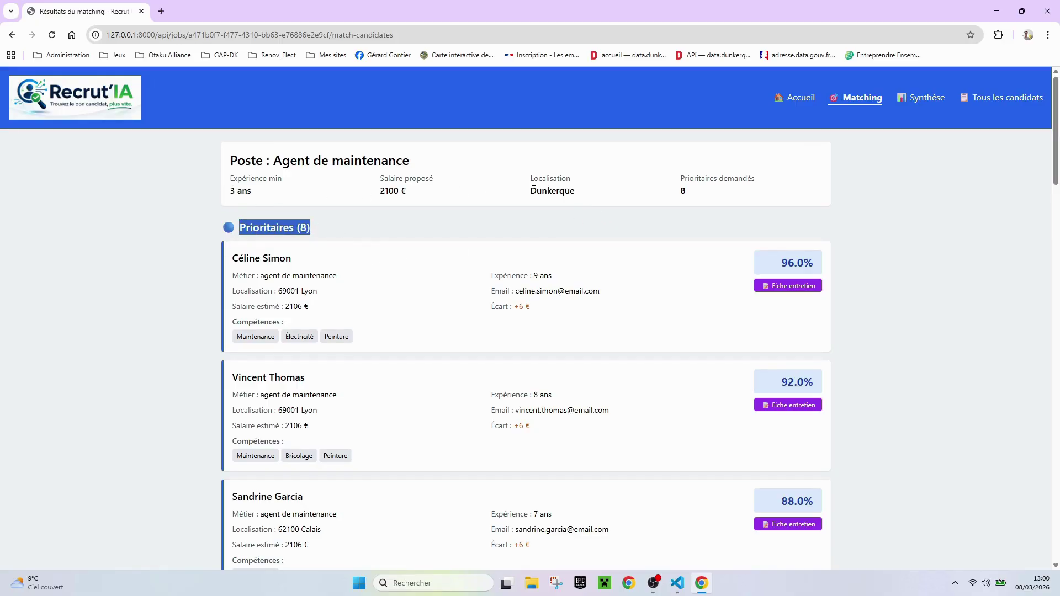
pyautogui.moveTo(685, 191); pyautogui.dragTo(675, 193)
pyautogui.click(332, 231)
pyautogui.moveTo(312, 229); pyautogui.dragTo(298, 226)
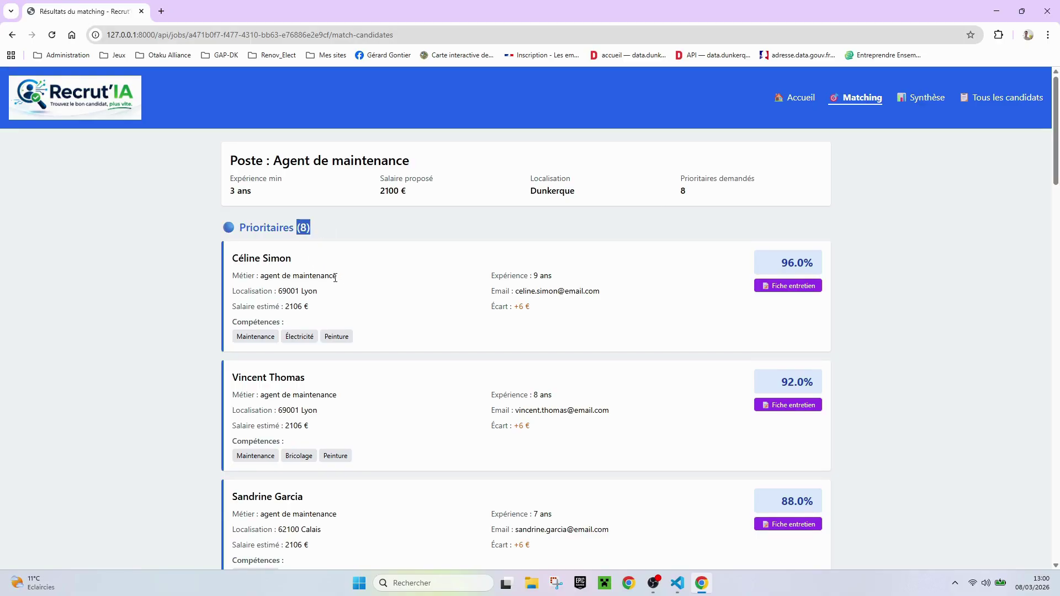
# Review the Alternatifs (5) and Évolutifs (5) groups and their experience years, then return to the top
pyautogui.scroll(-12, 495, 315)
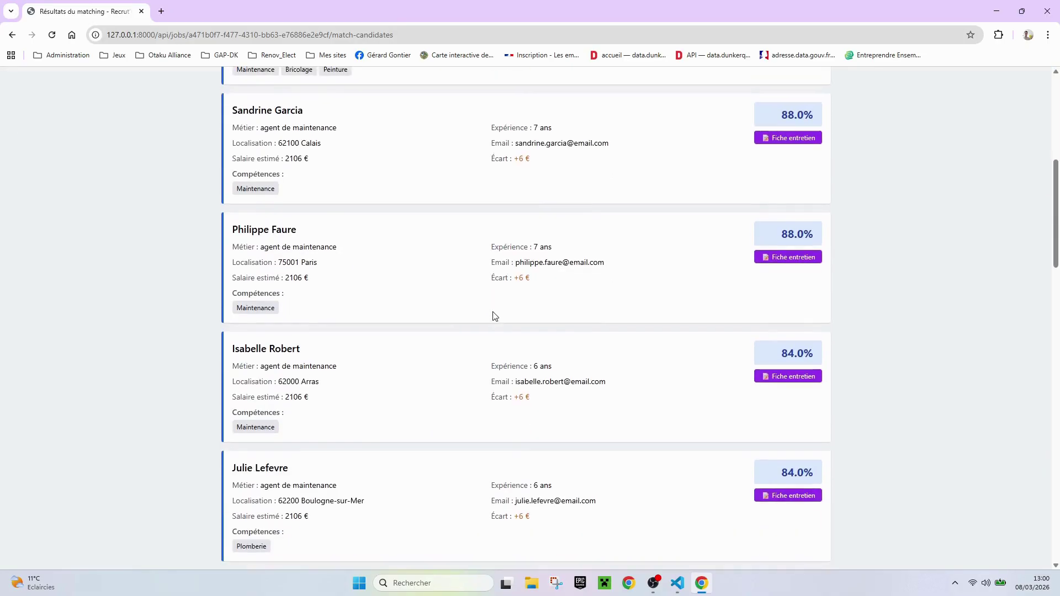
pyautogui.scroll(-5, 494, 315)
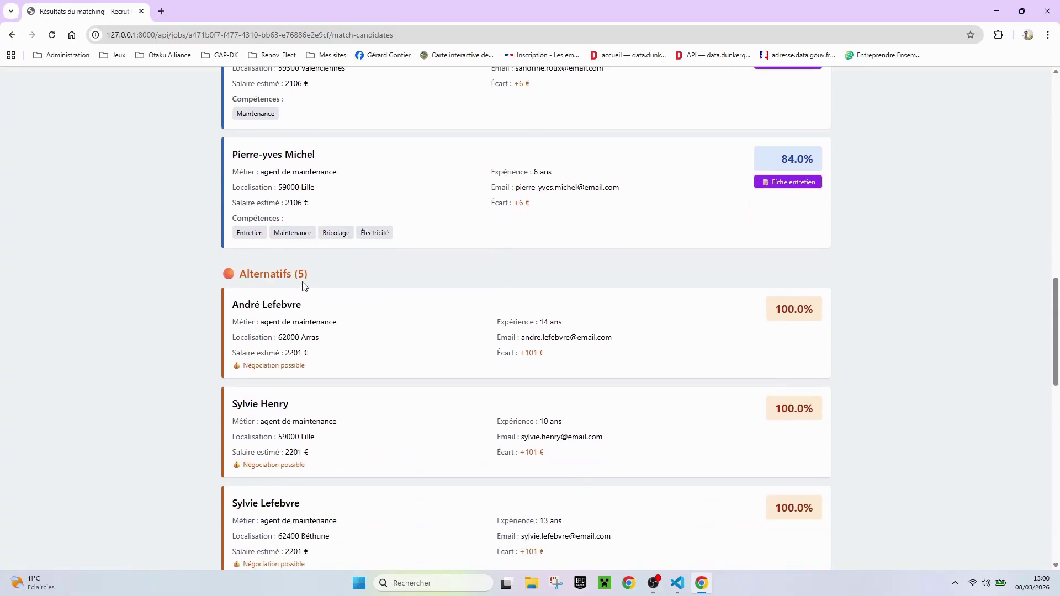
pyautogui.moveTo(313, 275); pyautogui.dragTo(241, 271)
pyautogui.moveTo(589, 326); pyautogui.dragTo(498, 322)
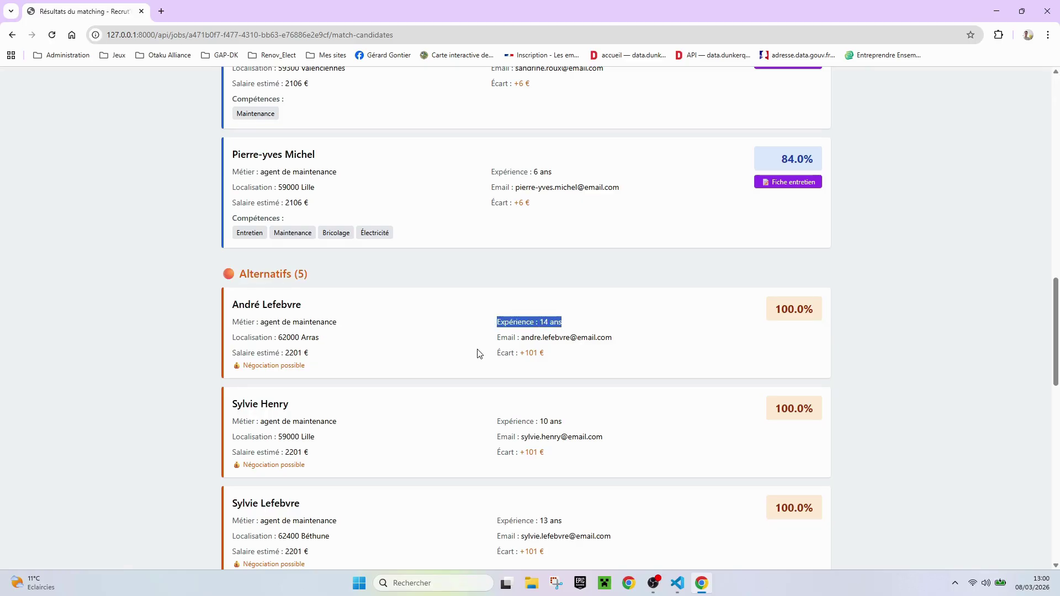
pyautogui.scroll(-9, 365, 406)
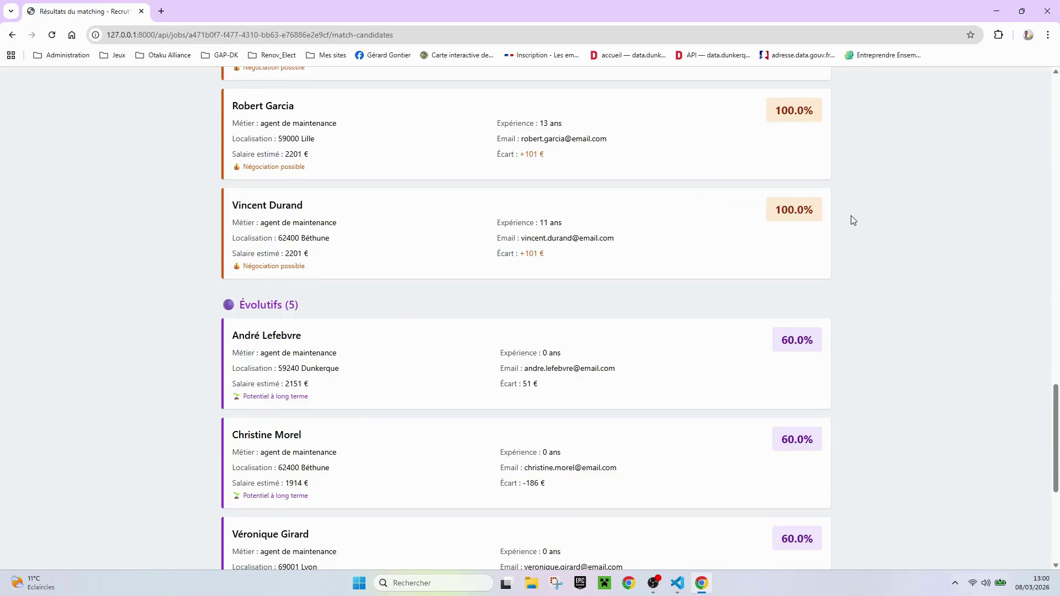
pyautogui.moveTo(562, 223); pyautogui.dragTo(534, 223)
pyautogui.moveTo(325, 307); pyautogui.dragTo(252, 307)
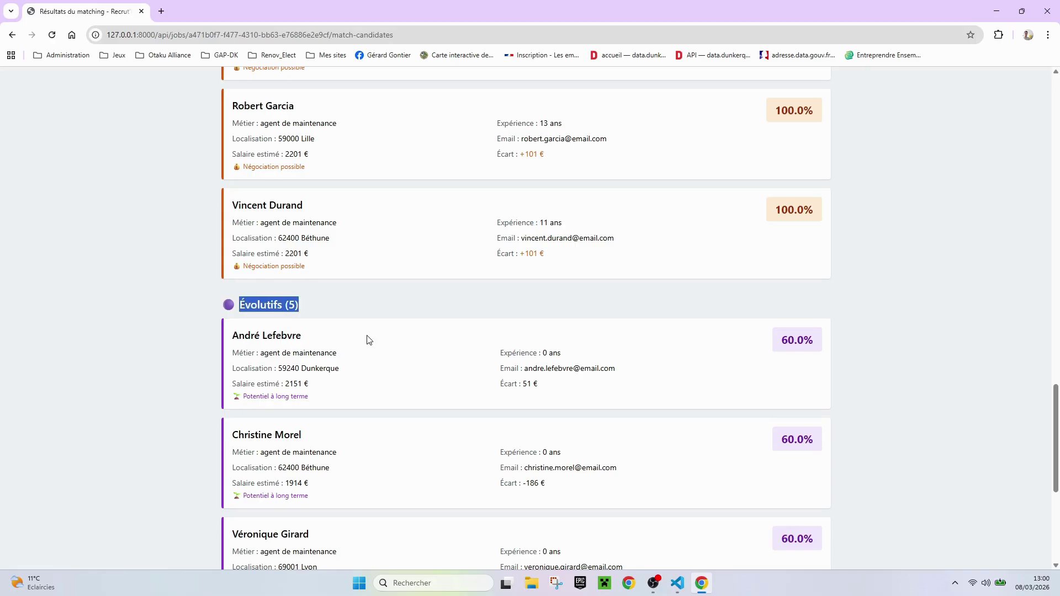
pyautogui.scroll(-3, 369, 339)
pyautogui.moveTo(570, 192); pyautogui.dragTo(501, 189)
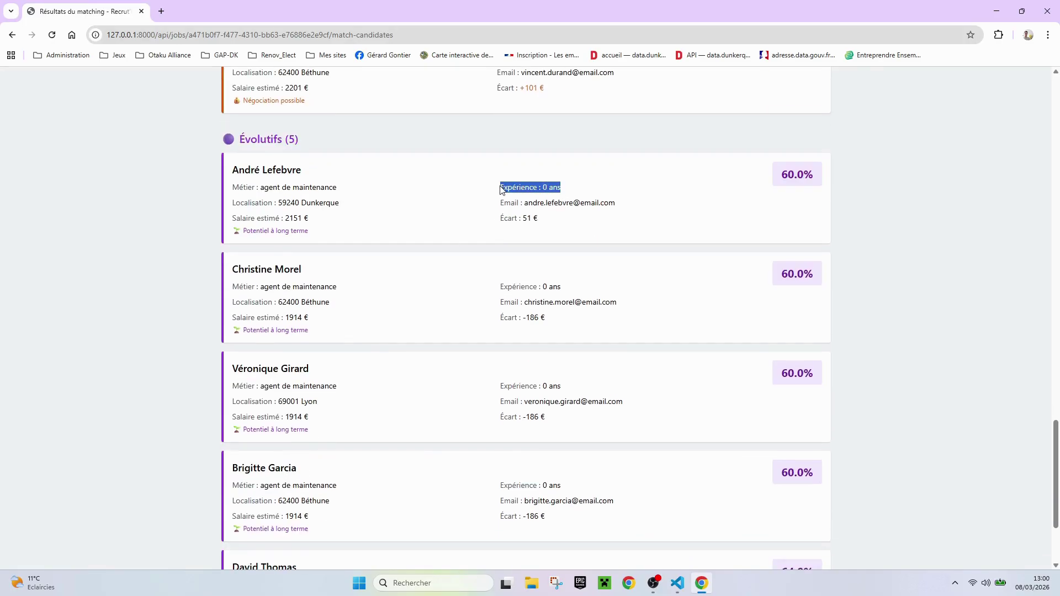
pyautogui.scroll(-1, 473, 339)
pyautogui.scroll(9, 474, 339)
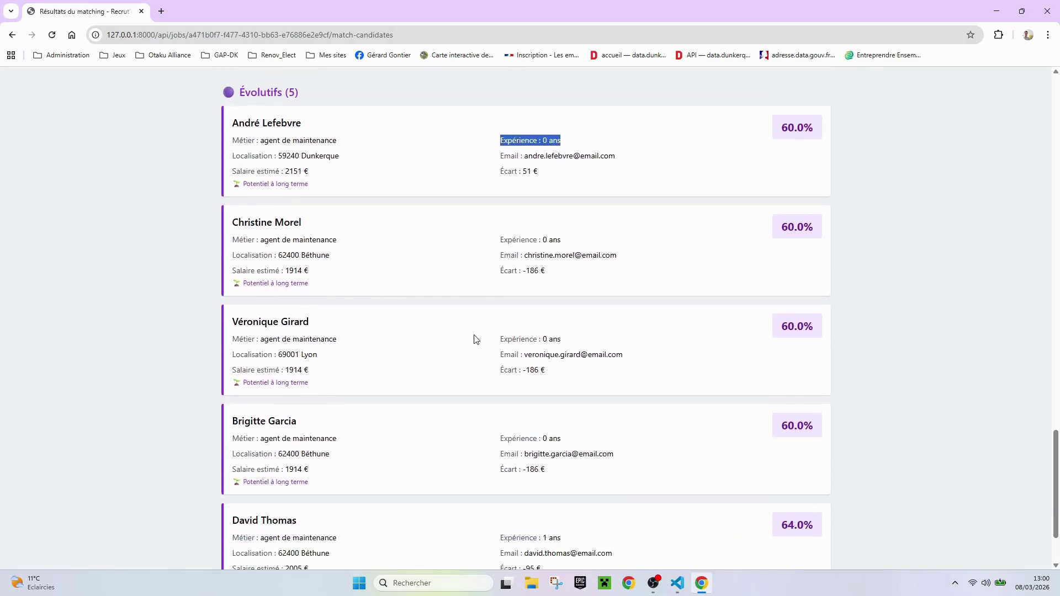
pyautogui.scroll(15, 473, 339)
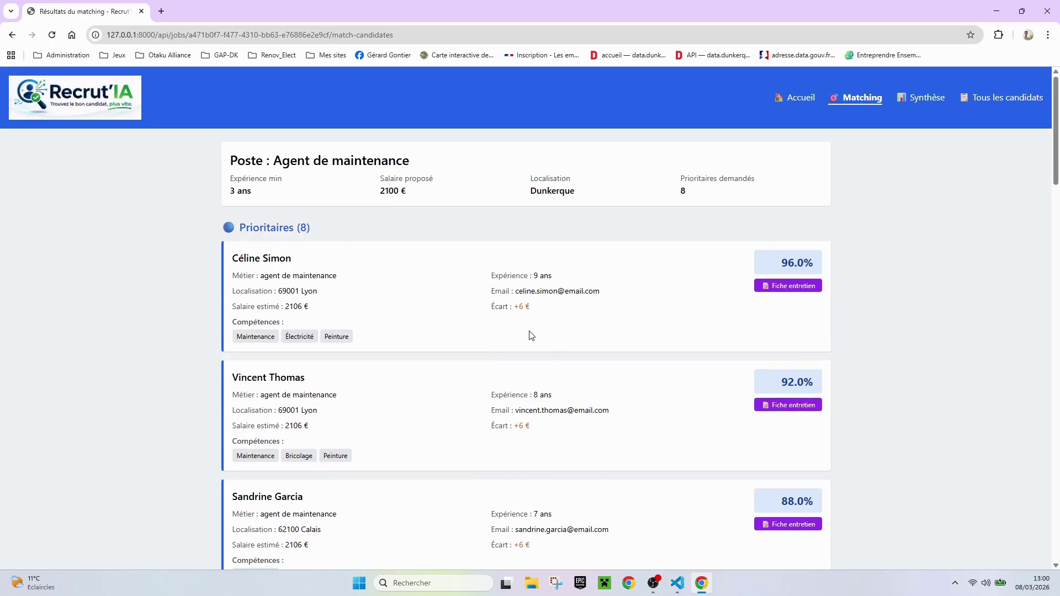
# In the Synthèse table, mark rows 10, 11, 14 and 15 À retenir
pyautogui.click(926, 101)
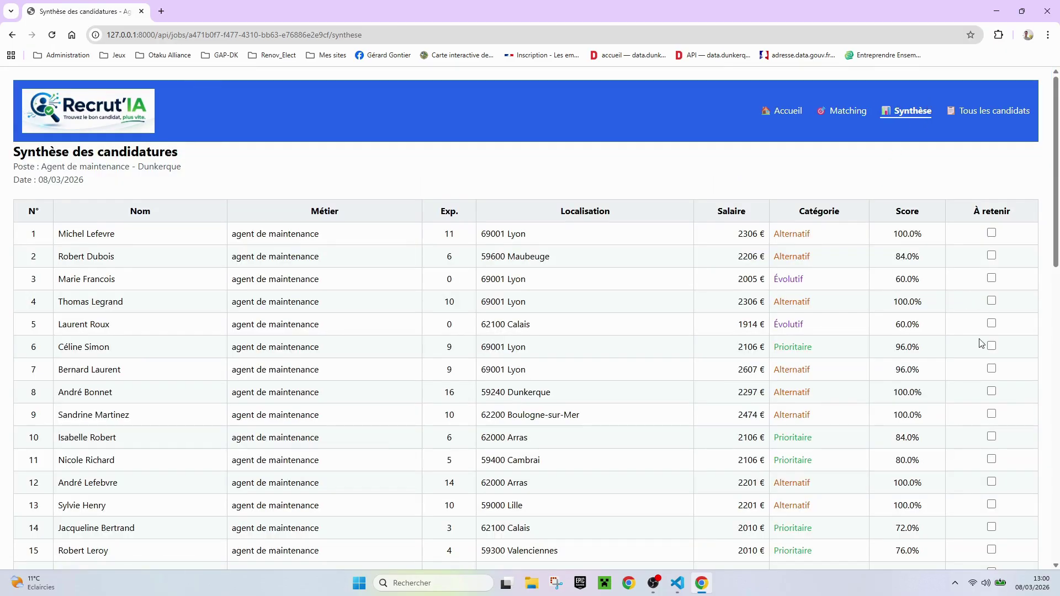
pyautogui.scroll(-2, 993, 352)
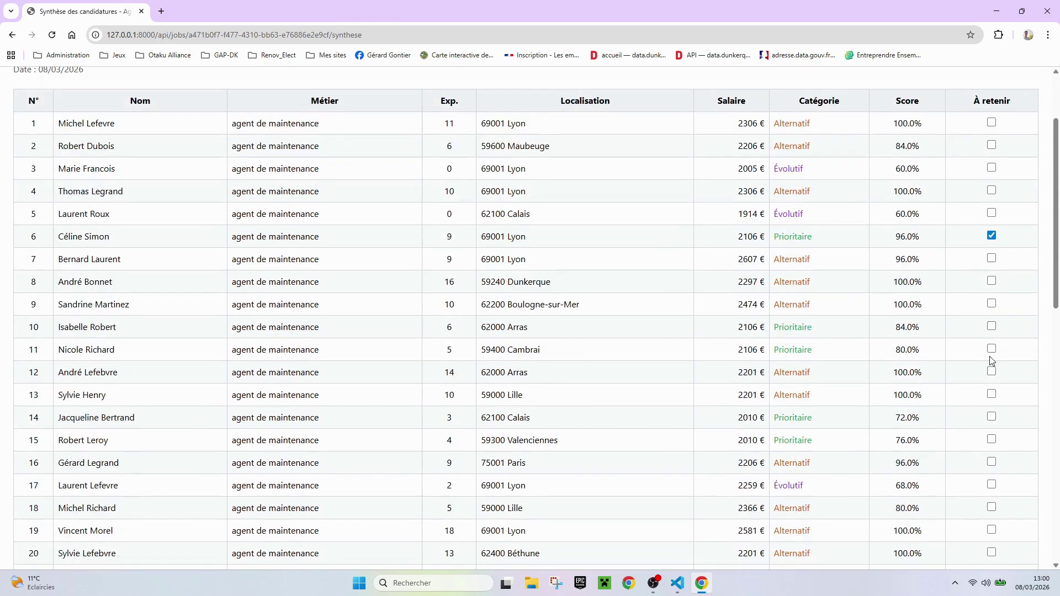
pyautogui.click(991, 326)
pyautogui.click(992, 350)
pyautogui.click(992, 416)
pyautogui.click(991, 440)
# Mark rows 22, 24, 25, 27 and 28 À retenir
pyautogui.scroll(-2, 850, 418)
pyautogui.click(991, 488)
pyautogui.scroll(-3, 903, 424)
pyautogui.click(991, 367)
pyautogui.click(991, 389)
pyautogui.click(992, 435)
pyautogui.click(991, 458)
# Mark rows 30, 35, 38 and 42 À retenir
pyautogui.scroll(-2, 992, 461)
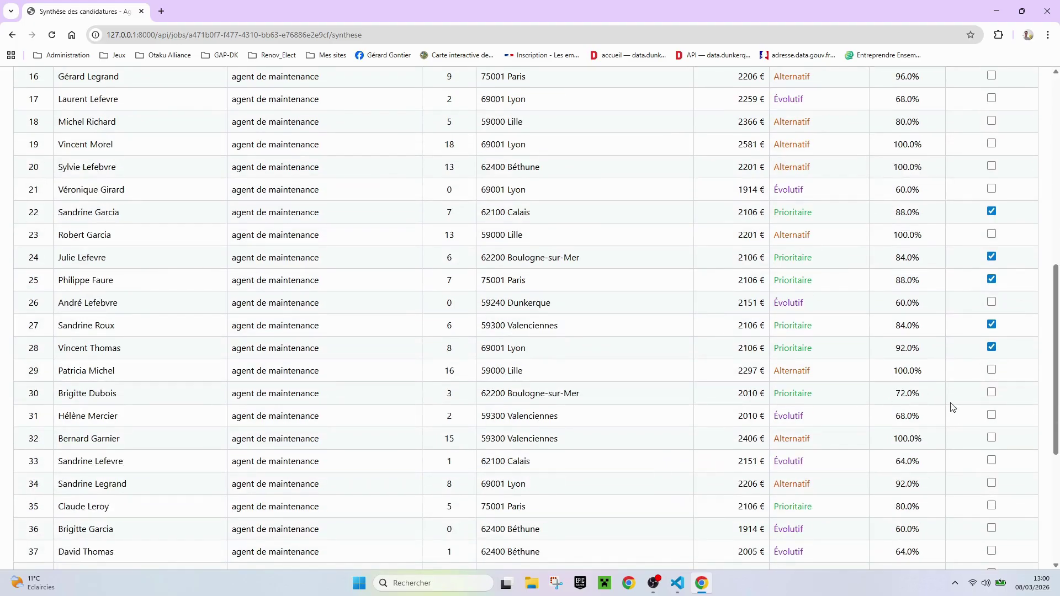
pyautogui.click(991, 392)
pyautogui.click(991, 505)
pyautogui.scroll(-3, 803, 510)
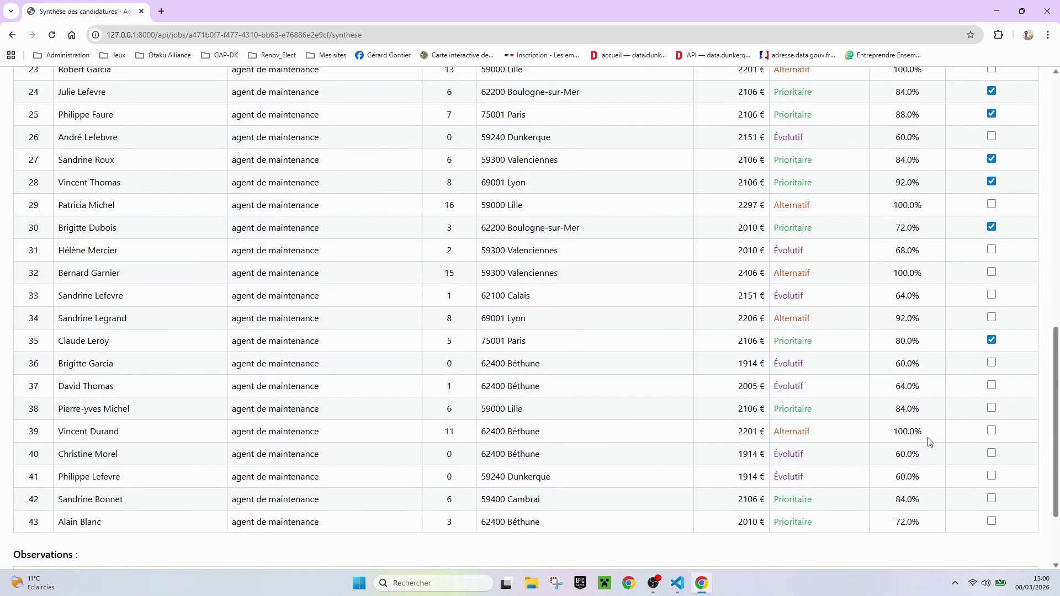
pyautogui.click(992, 409)
pyautogui.click(992, 499)
# Check the locations near the table end and retain the Dunkerque candidate in row 41
pyautogui.moveTo(540, 431); pyautogui.dragTo(484, 432)
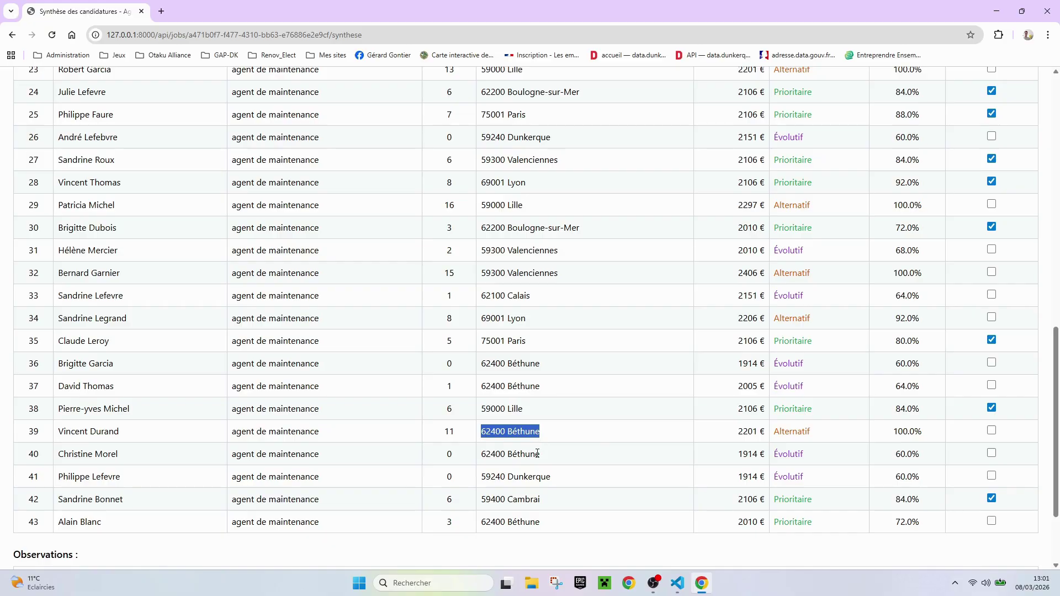
pyautogui.moveTo(550, 477); pyautogui.dragTo(504, 478)
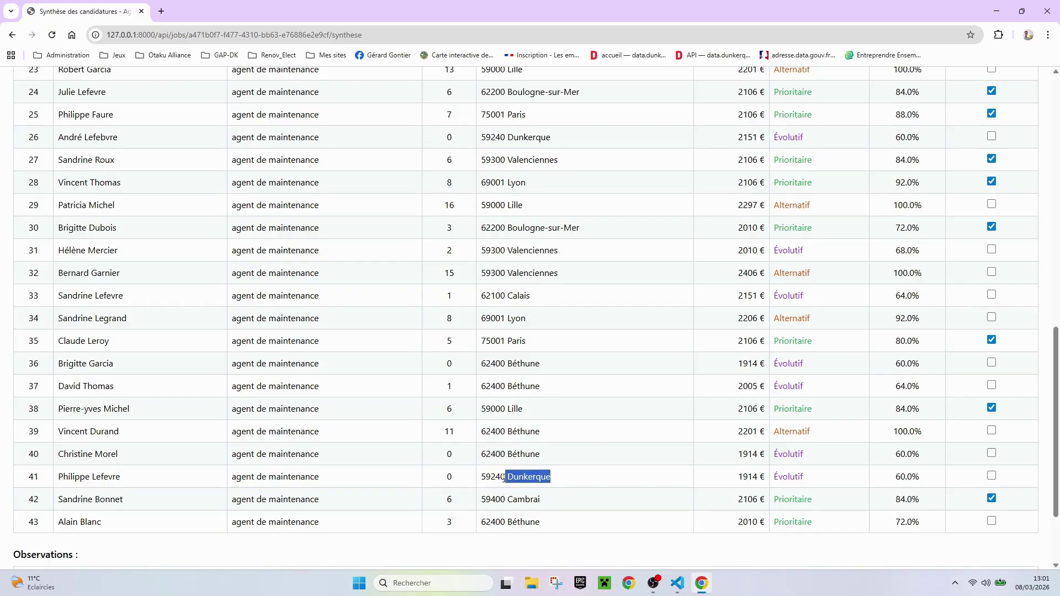
pyautogui.click(448, 477)
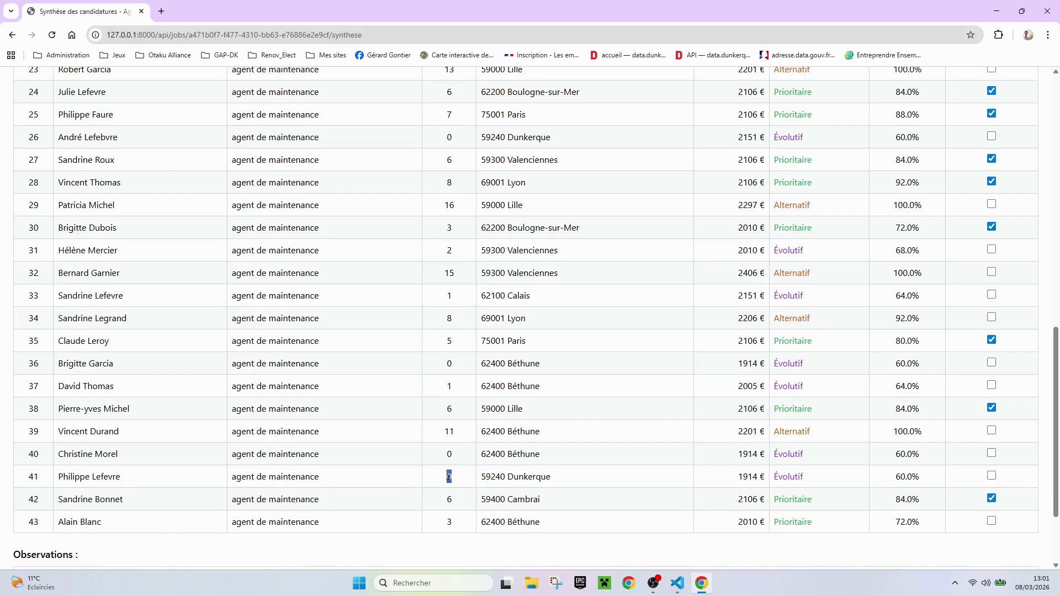
pyautogui.click(992, 478)
# Mark the 59240 Dunkerque candidates in rows 26 and 8 À retenir
pyautogui.scroll(1, 546, 436)
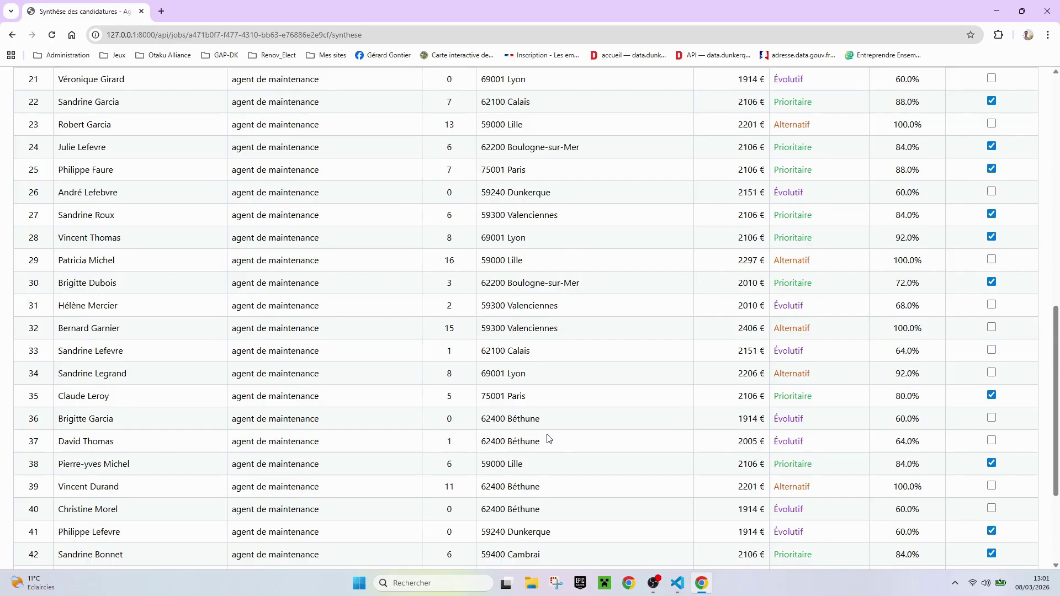
pyautogui.scroll(3, 548, 438)
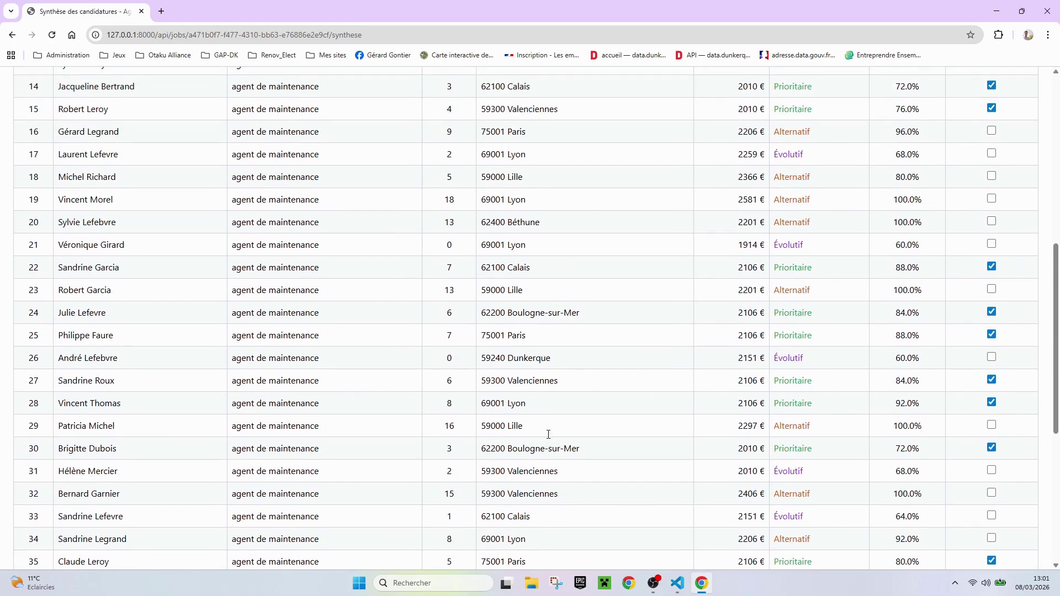
pyautogui.moveTo(563, 359); pyautogui.dragTo(470, 363)
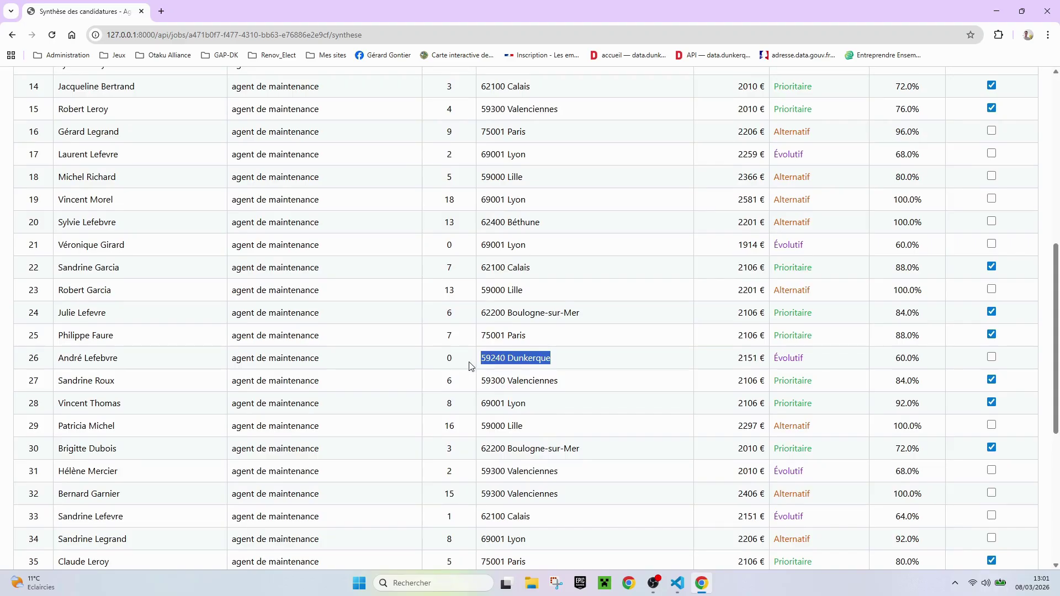
pyautogui.click(992, 358)
pyautogui.scroll(4, 524, 436)
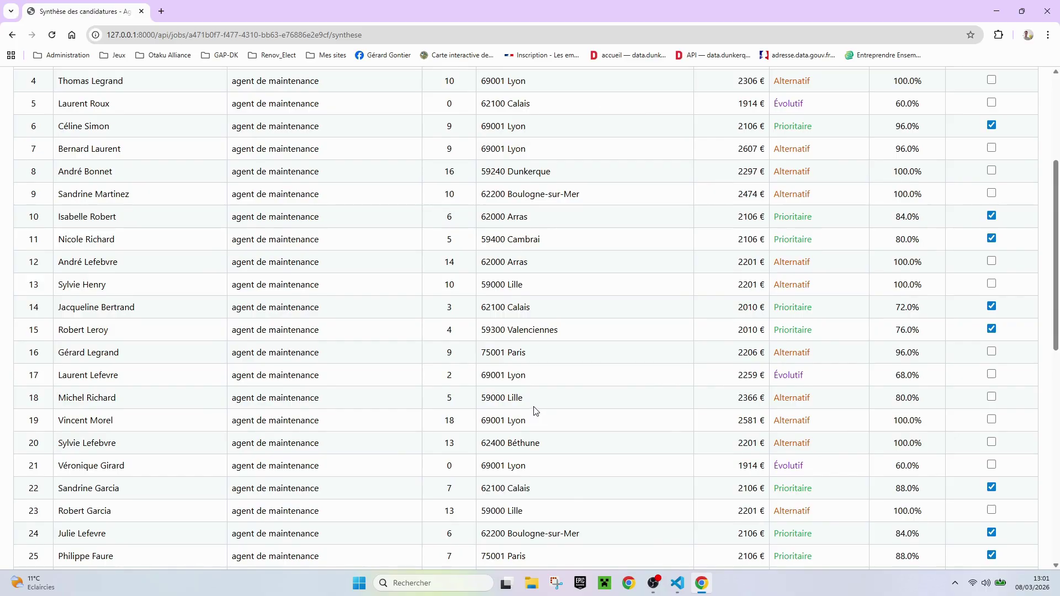
pyautogui.scroll(1, 536, 411)
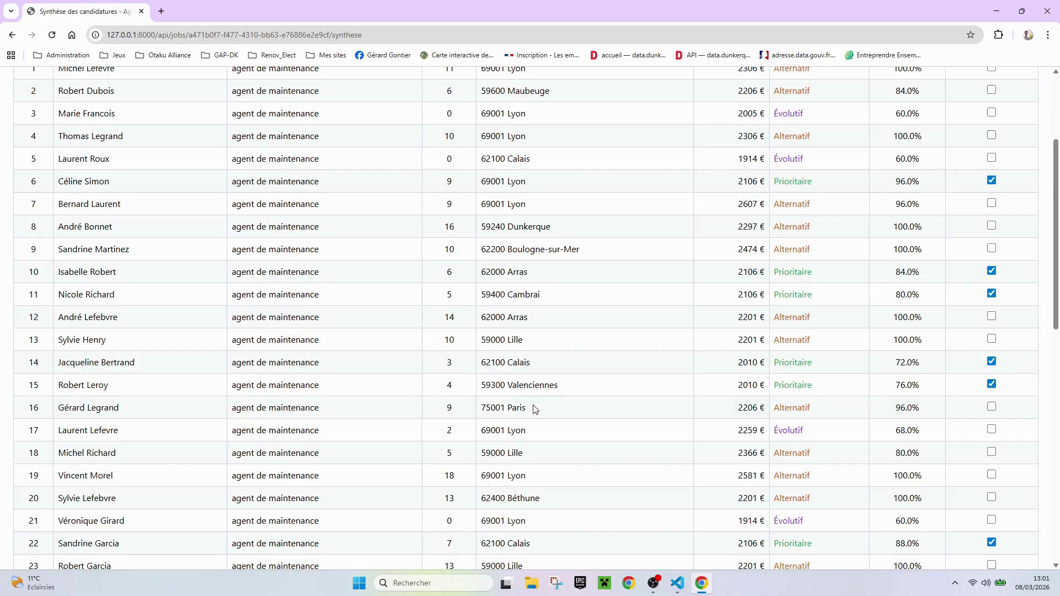
pyautogui.scroll(3, 536, 409)
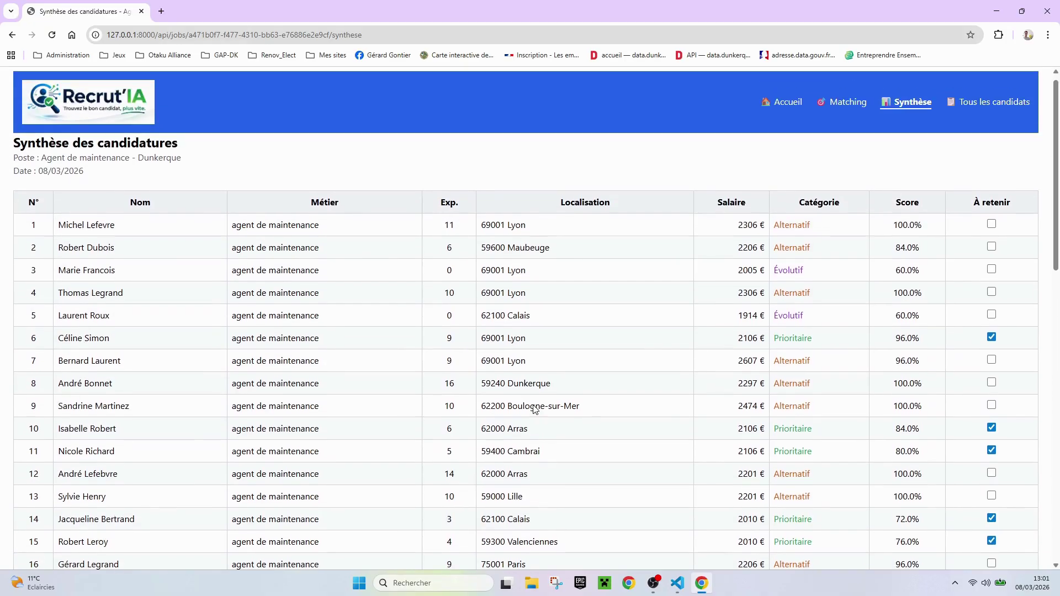
pyautogui.moveTo(558, 395); pyautogui.dragTo(442, 397)
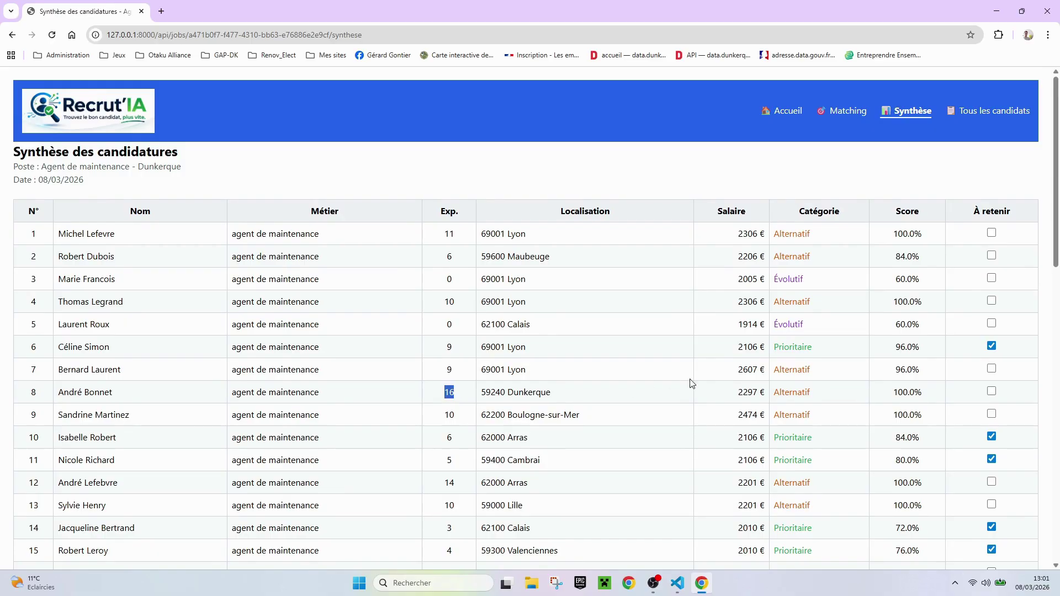
pyautogui.click(991, 391)
pyautogui.scroll(-2, 557, 383)
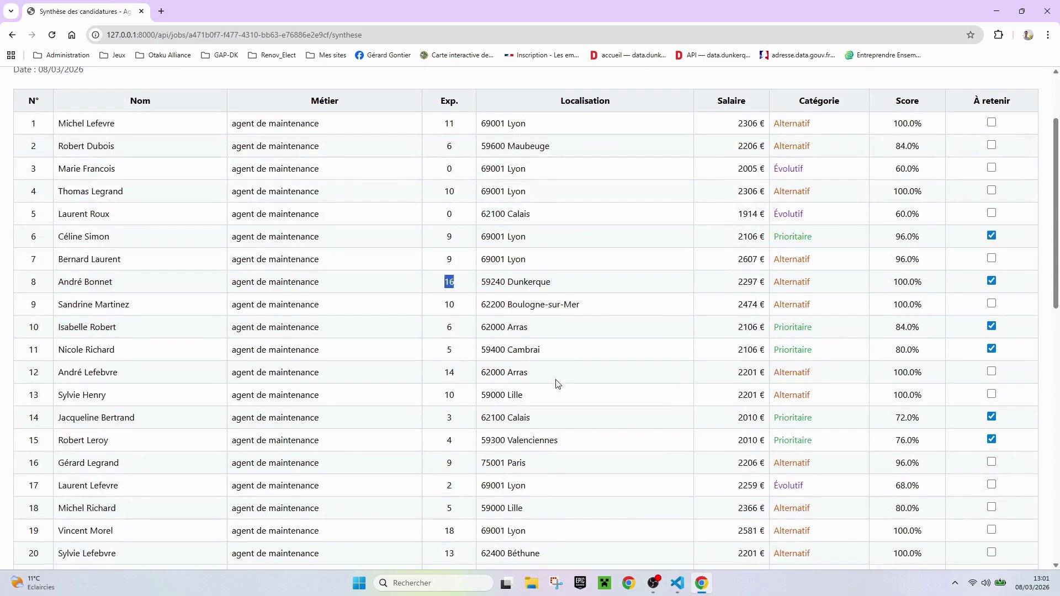
pyautogui.scroll(2, 557, 384)
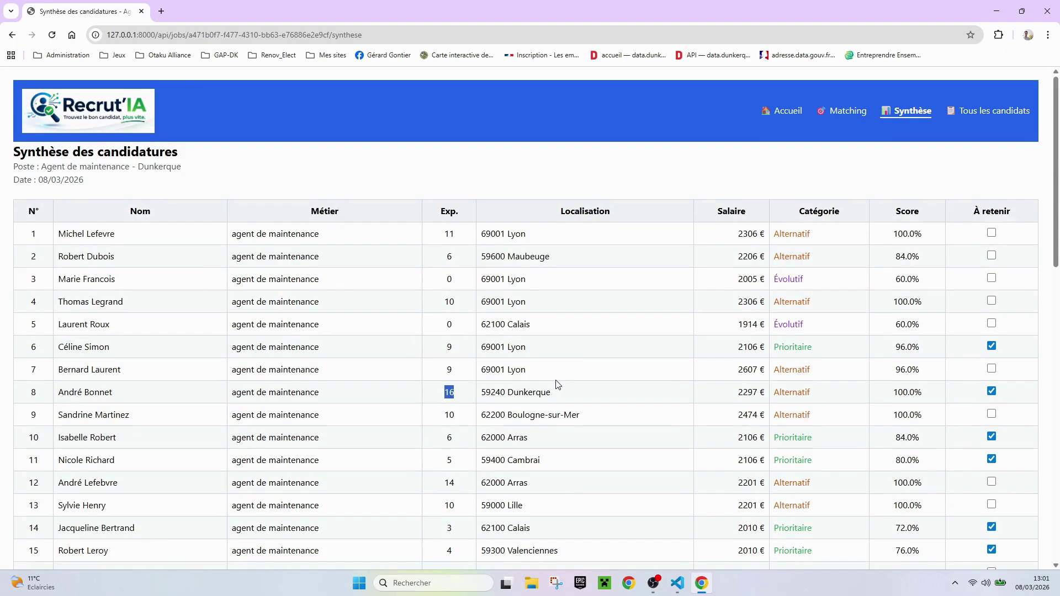
pyautogui.scroll(-14, 557, 384)
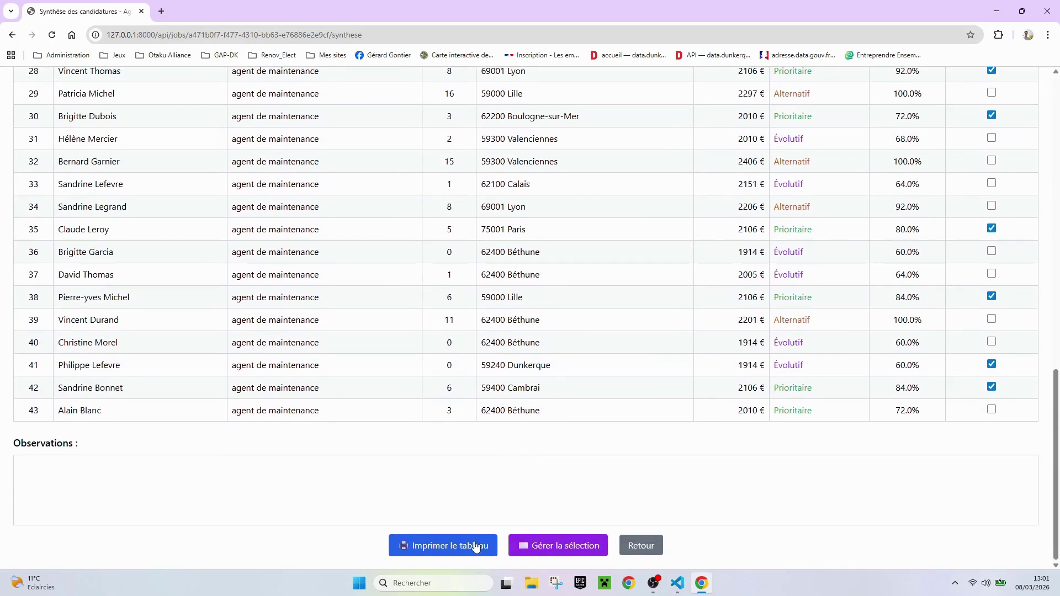
# Go to Gérer la sélection and review the Candidats non retenus table to its end
pyautogui.click(582, 548)
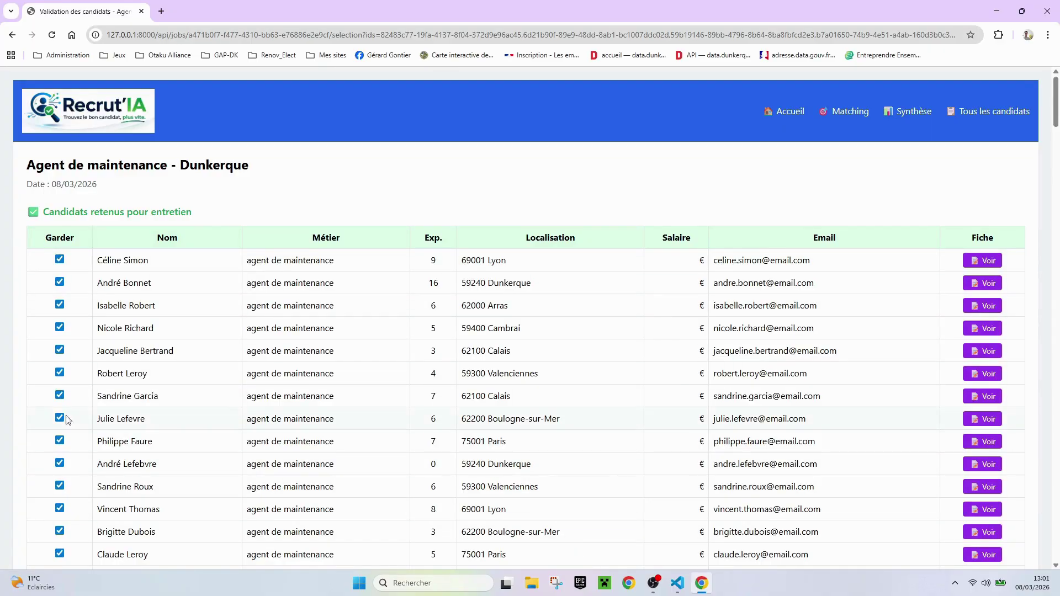
pyautogui.scroll(-9, 185, 328)
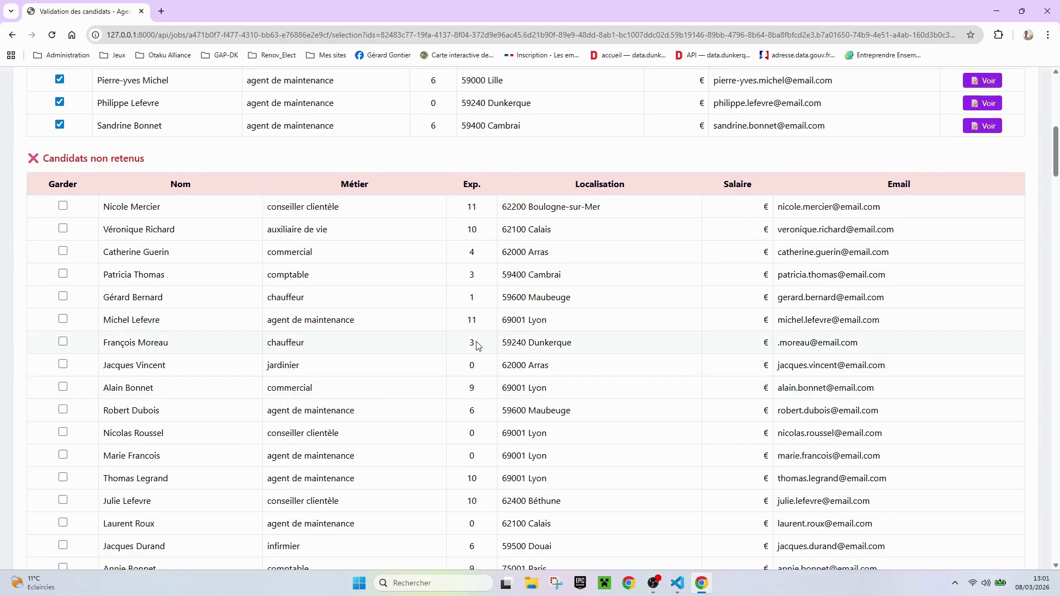
pyautogui.scroll(-7, 479, 346)
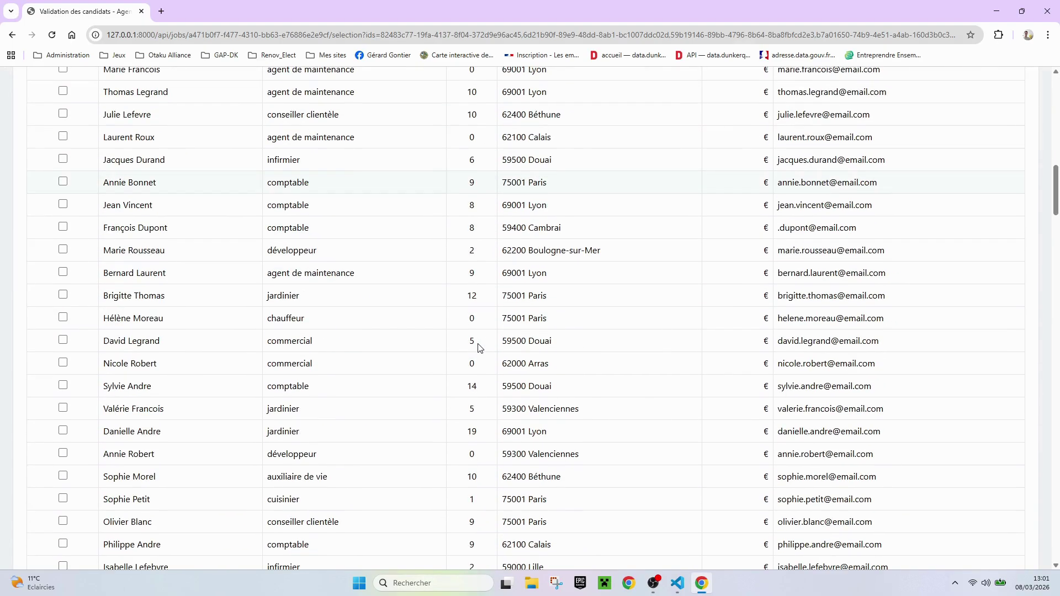
pyautogui.scroll(-4, 479, 347)
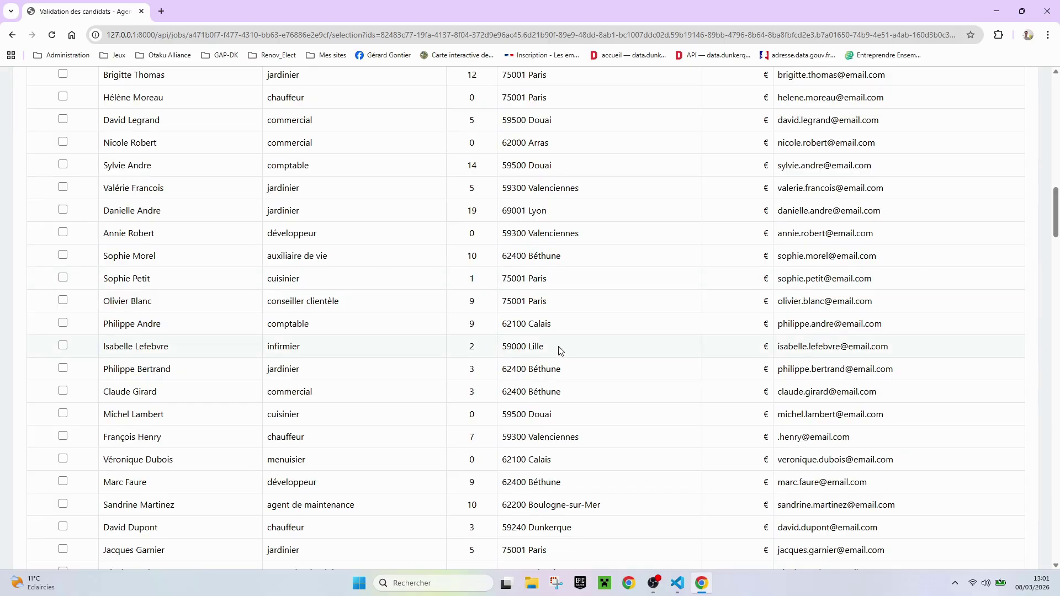
pyautogui.scroll(-4, 550, 347)
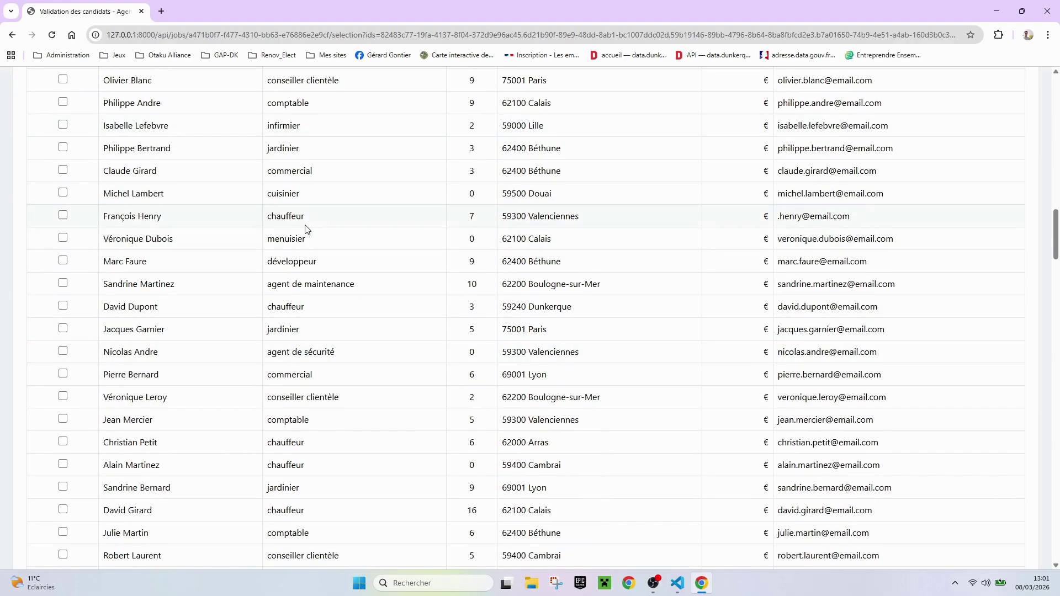
pyautogui.scroll(-15, 338, 331)
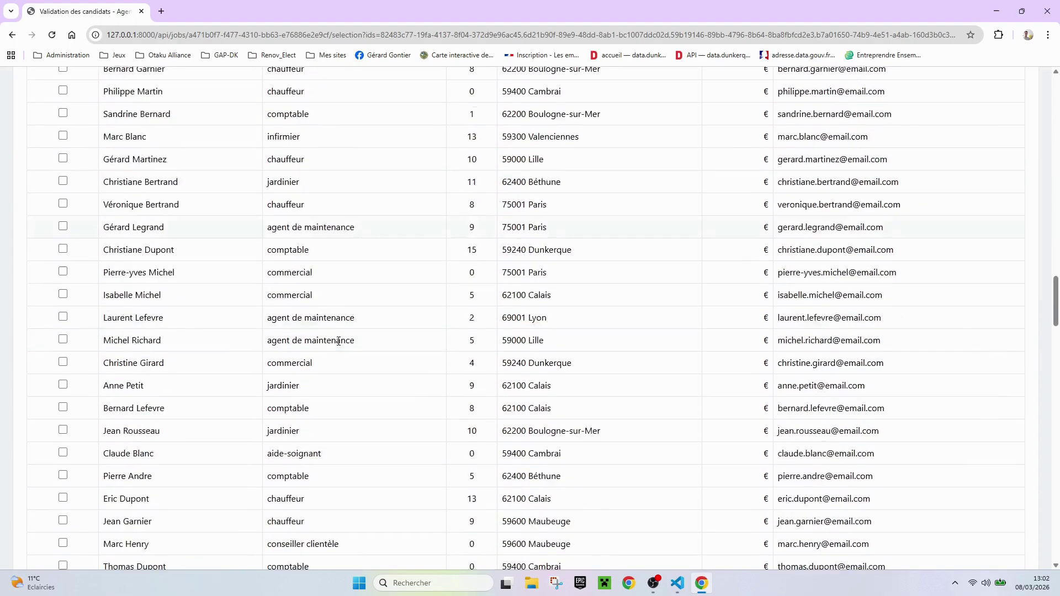
pyautogui.scroll(-6, 338, 340)
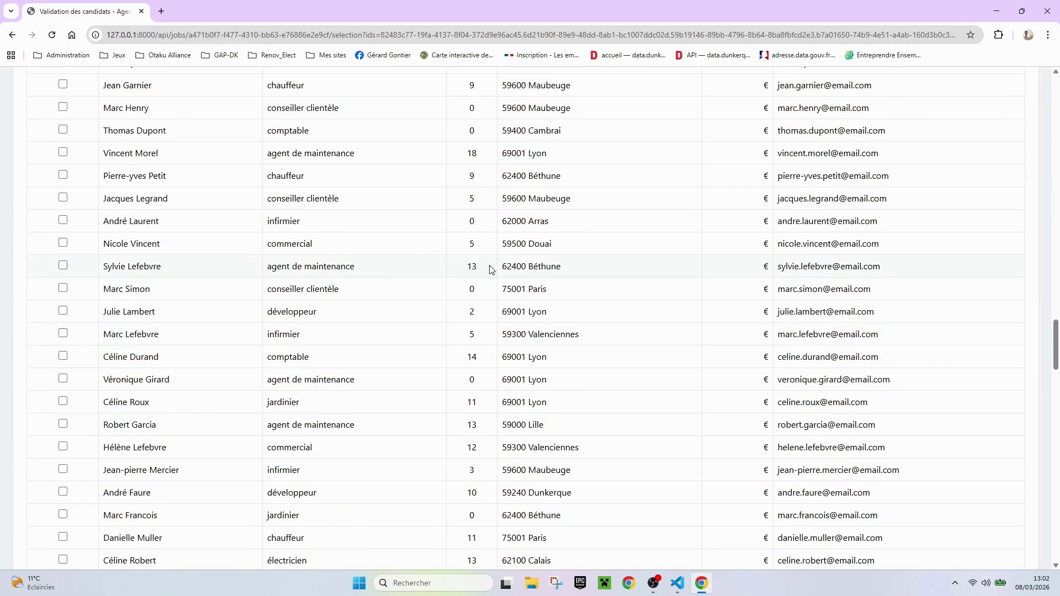
pyautogui.moveTo(531, 266); pyautogui.dragTo(575, 272)
pyautogui.scroll(-7, 395, 355)
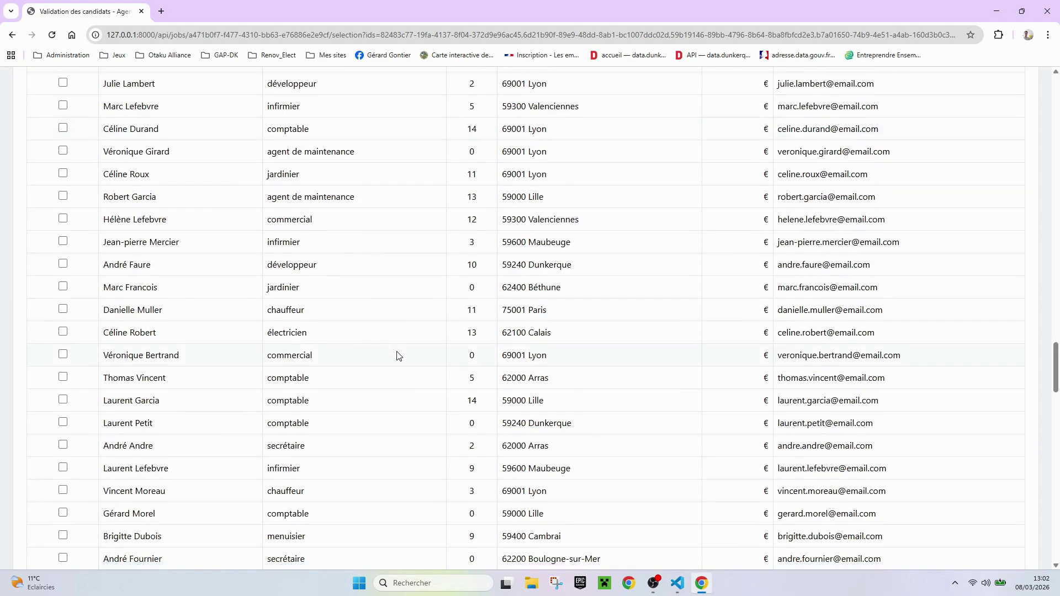
pyautogui.scroll(-18, 397, 356)
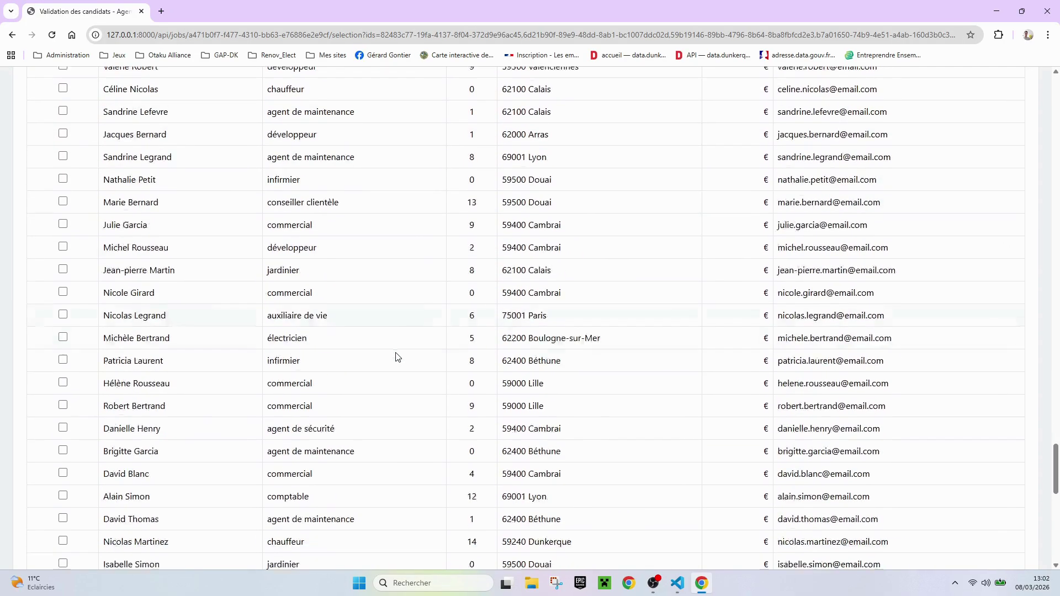
pyautogui.scroll(-3, 395, 356)
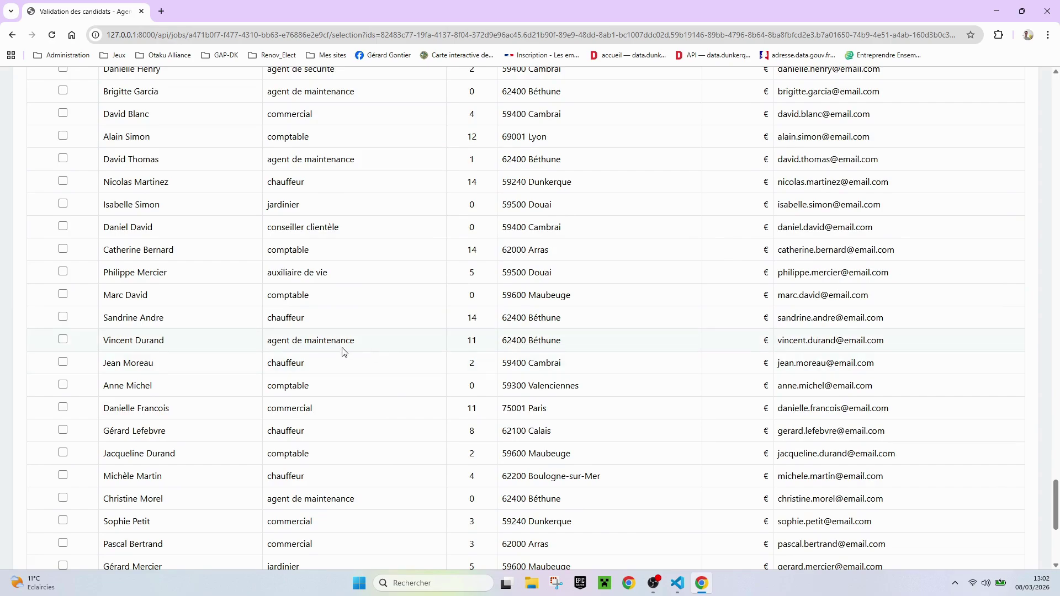
pyautogui.scroll(-5, 318, 341)
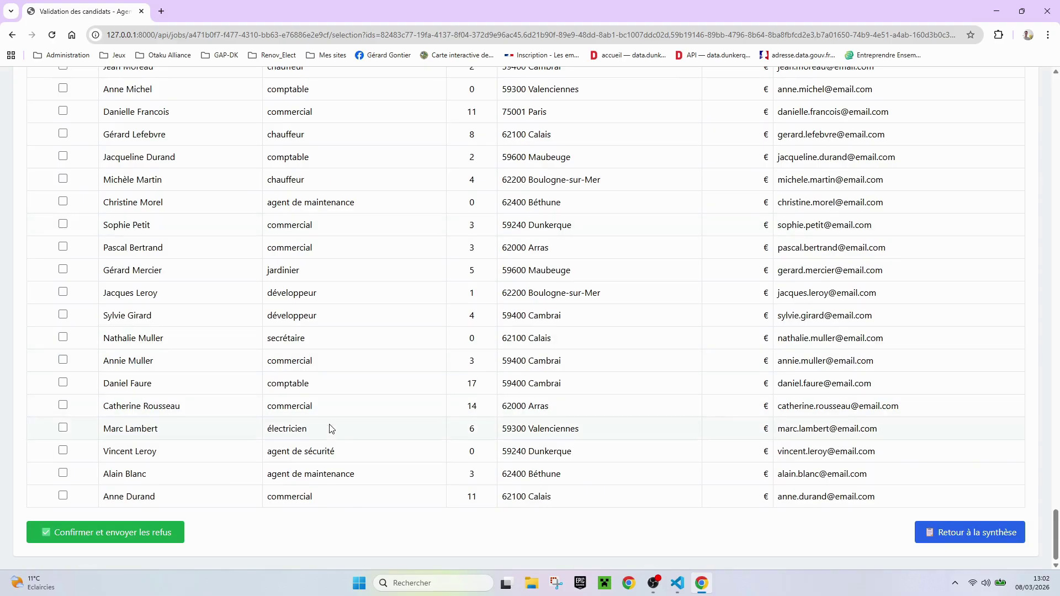
pyautogui.moveTo(329, 429); pyautogui.dragTo(269, 430)
pyautogui.click(67, 432)
pyautogui.click(63, 428)
pyautogui.click(153, 536)
pyautogui.scroll(-1, 205, 473)
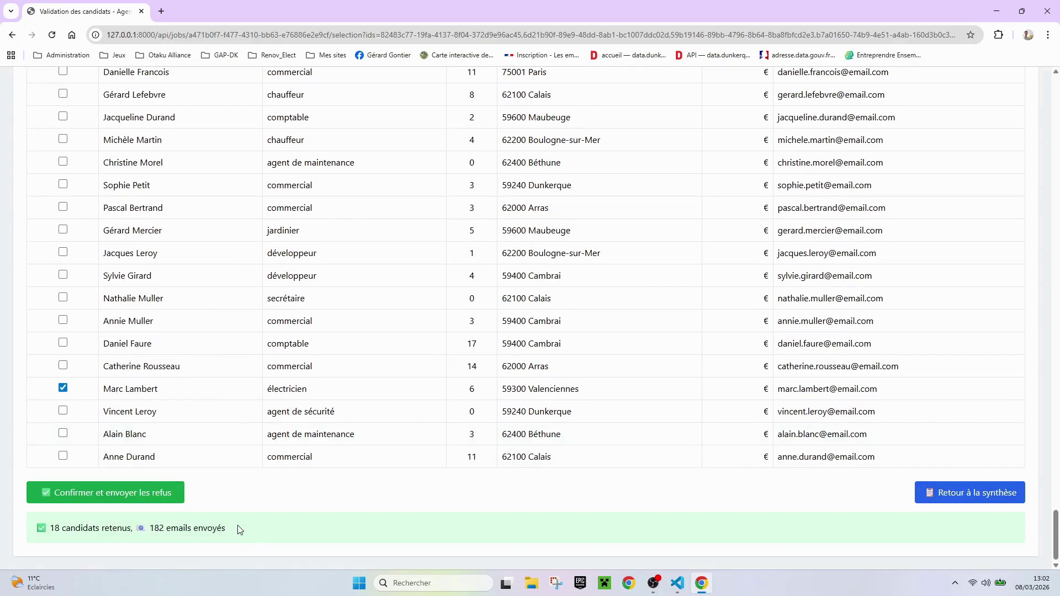
pyautogui.moveTo(239, 529); pyautogui.dragTo(37, 533)
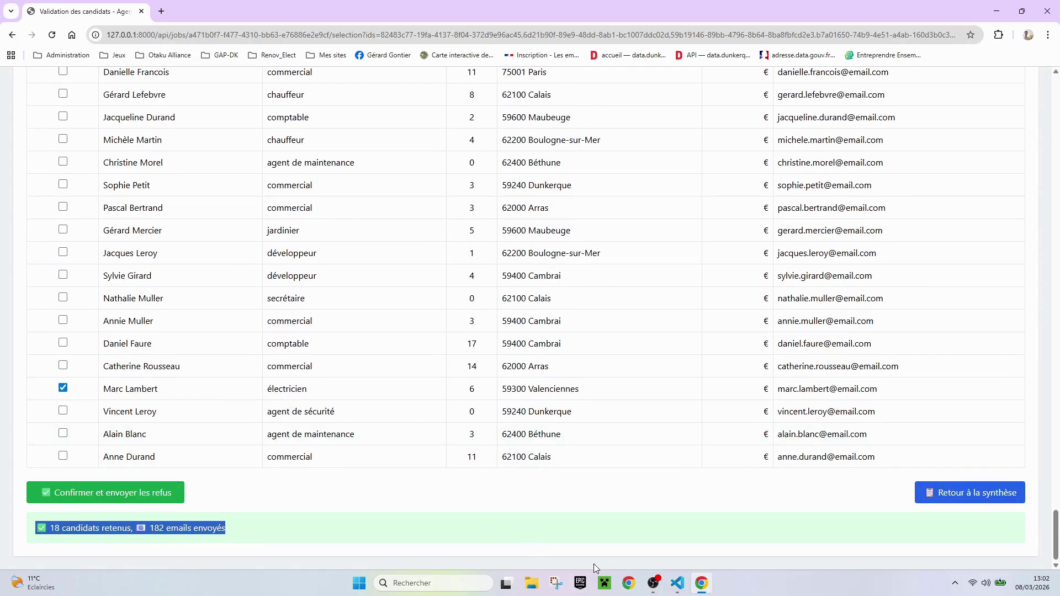
# In VS Code's terminal, find the log lines reporting 18 retenus and 182 non retenus
pyautogui.click(678, 586)
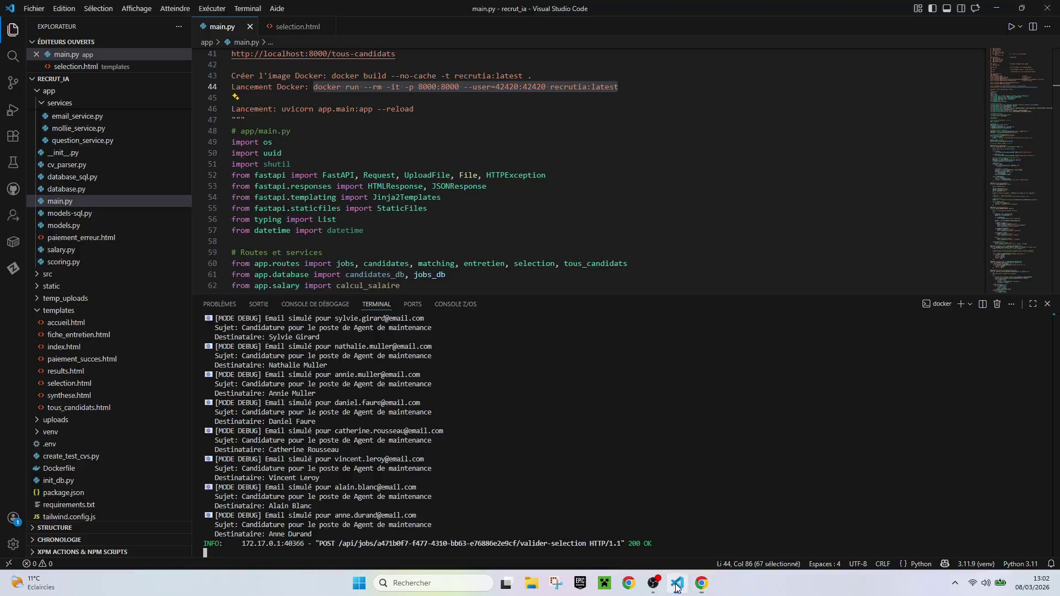
pyautogui.moveTo(371, 534); pyautogui.dragTo(205, 515)
pyautogui.scroll(4, 347, 472)
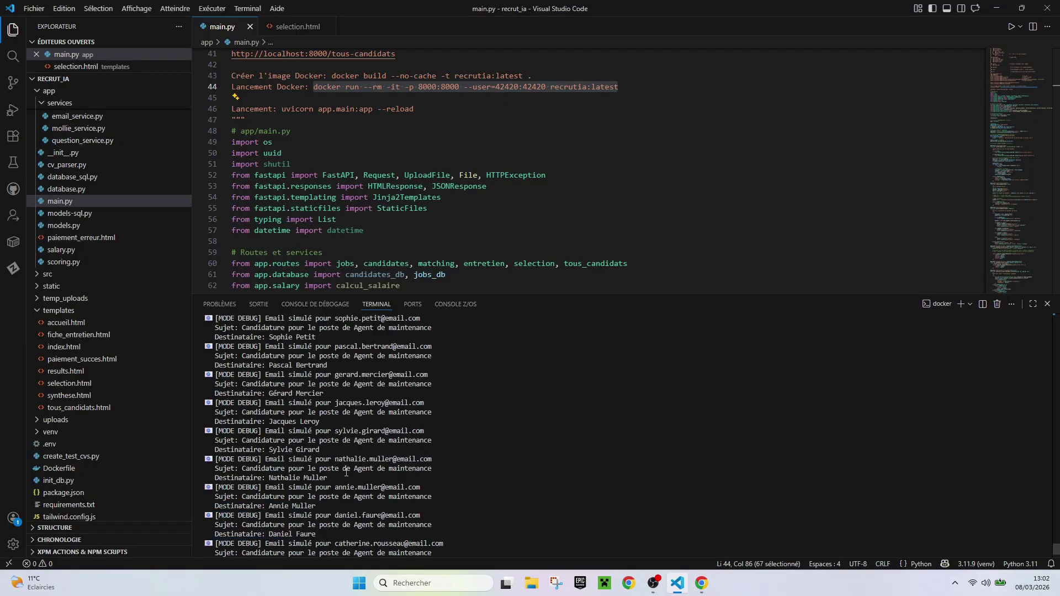
pyautogui.scroll(10, 347, 472)
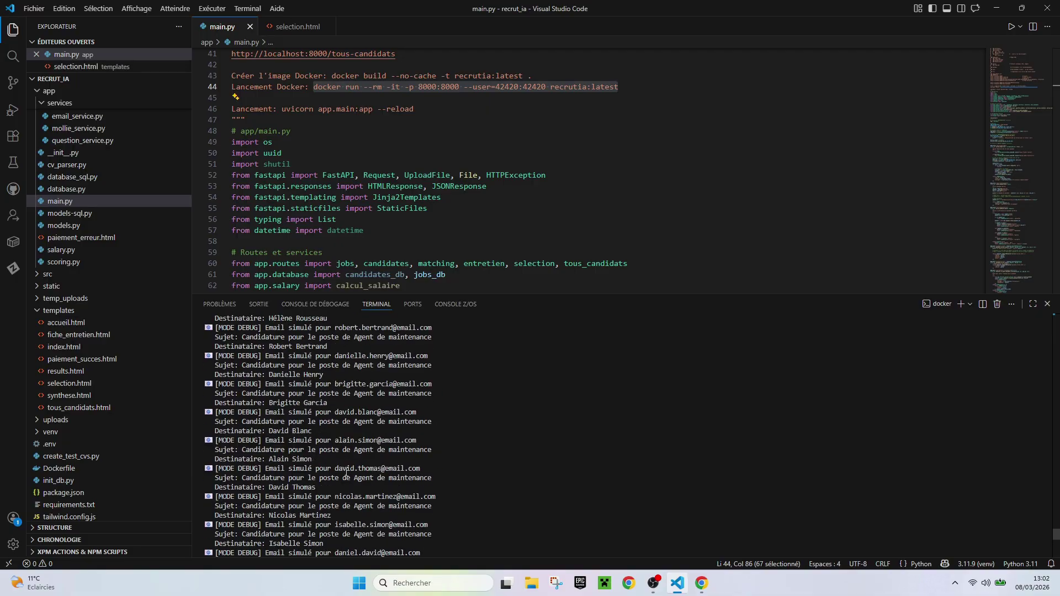
pyautogui.moveTo(1055, 536); pyautogui.dragTo(1049, 426)
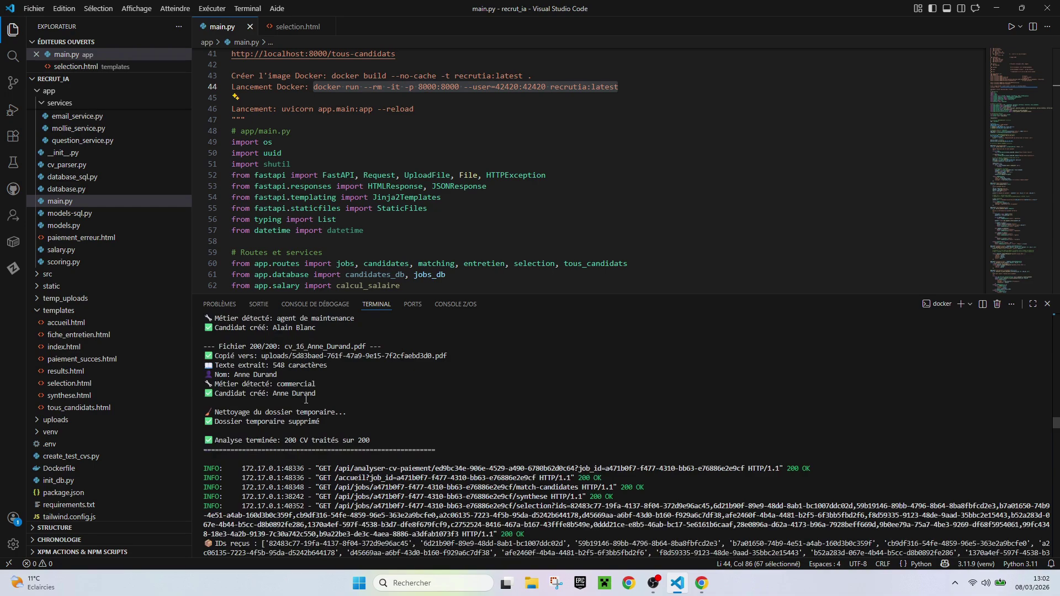
pyautogui.scroll(-8, 305, 399)
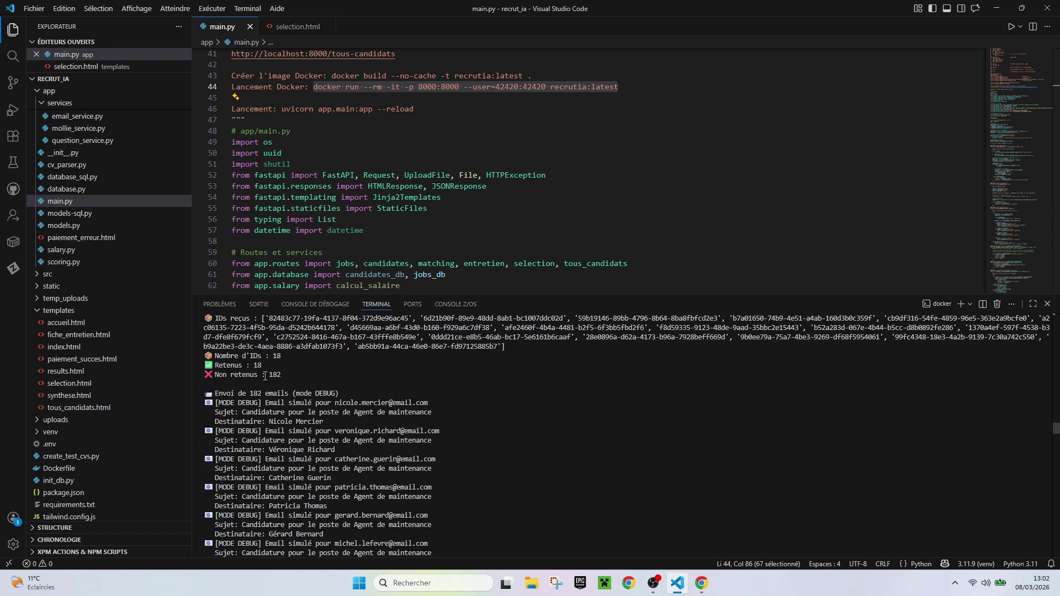
pyautogui.moveTo(264, 373); pyautogui.dragTo(189, 356)
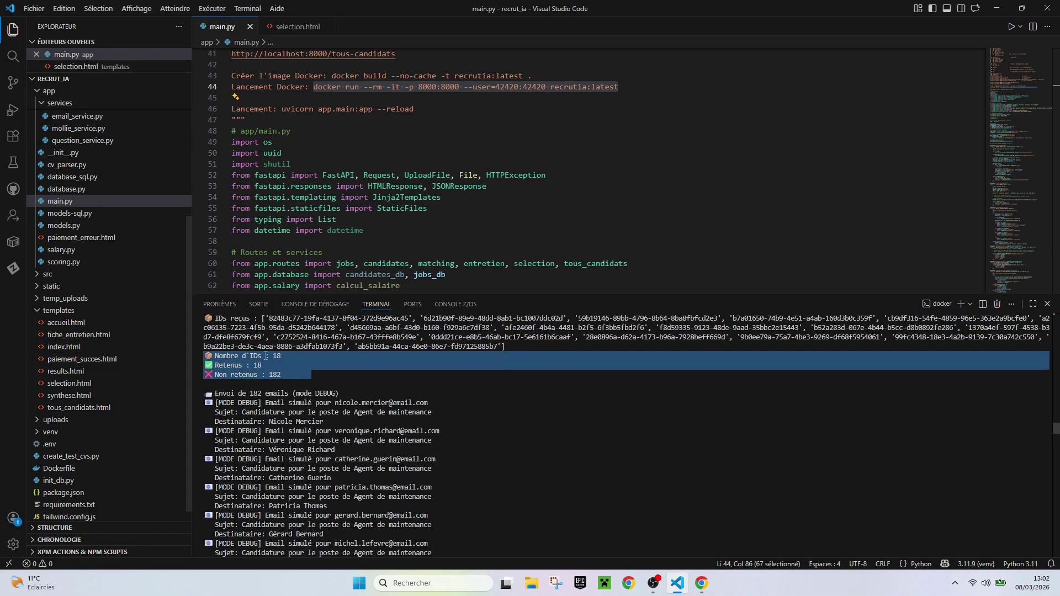
# Back in Chrome, view the interview sheet of the first retained candidate (9 years, Lyon)
pyautogui.click(702, 513)
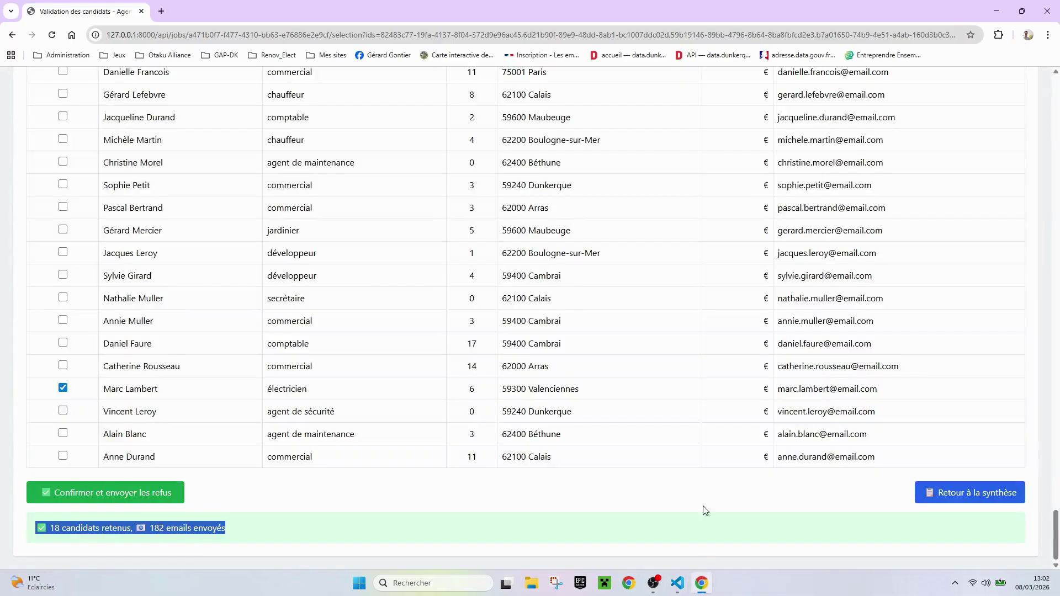
pyautogui.scroll(20, 690, 458)
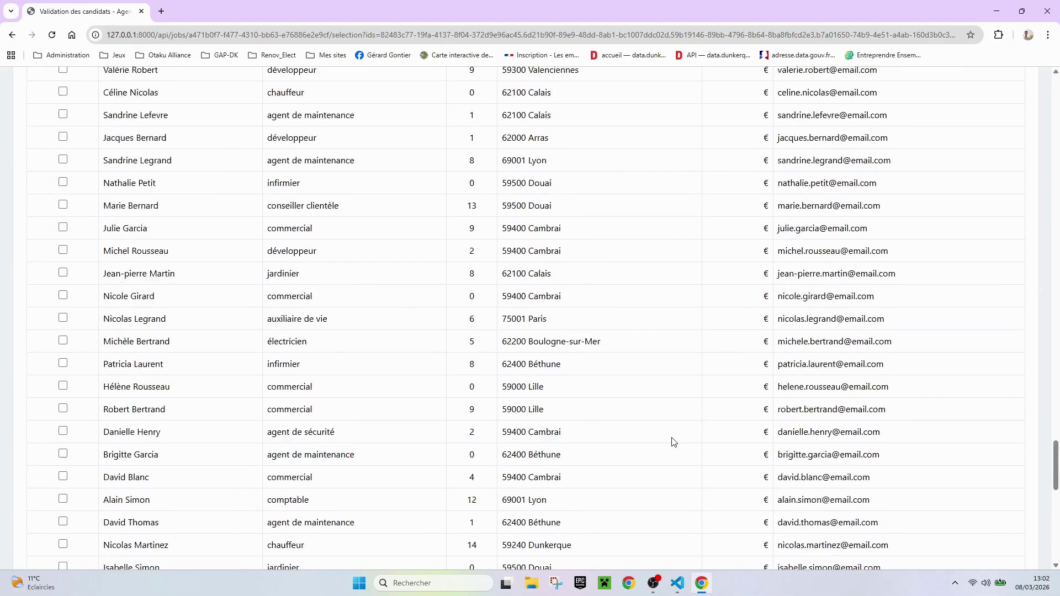
pyautogui.moveTo(1055, 362); pyautogui.dragTo(911, 142)
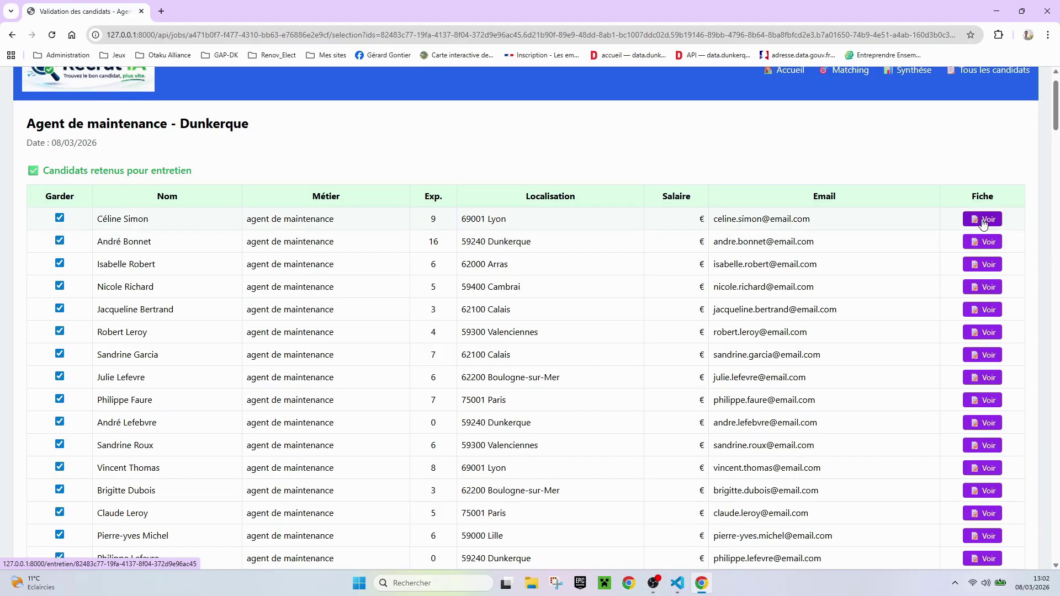
pyautogui.doubleClick(433, 218)
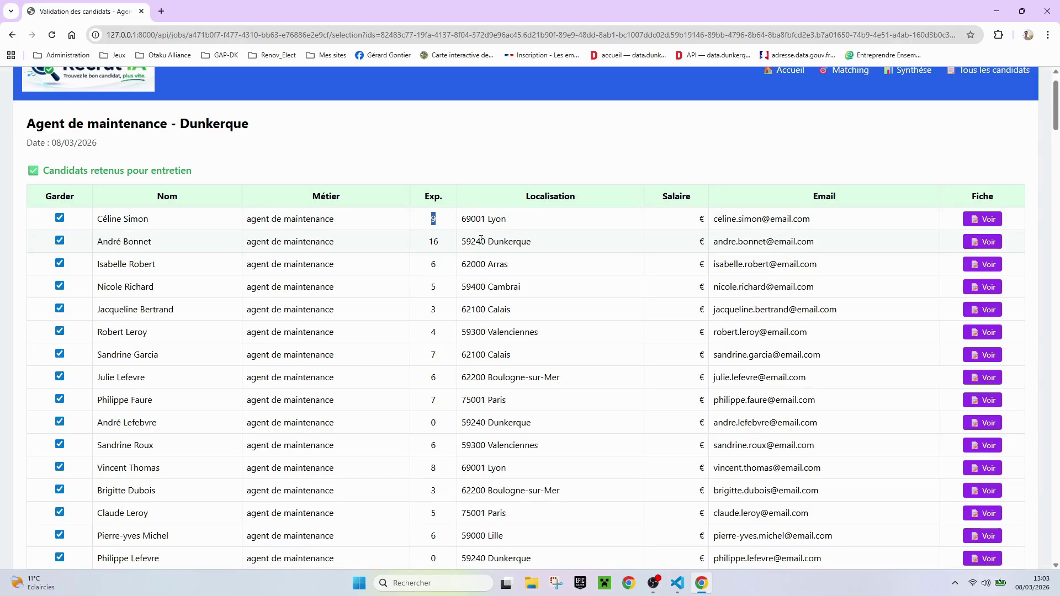
pyautogui.moveTo(483, 221); pyautogui.dragTo(537, 225)
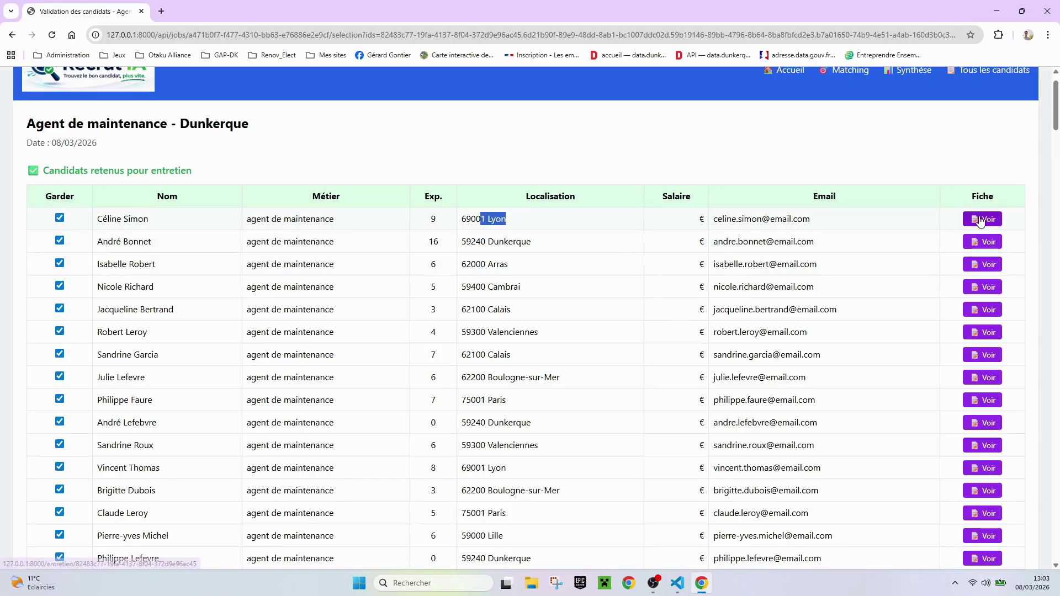
pyautogui.click(980, 221)
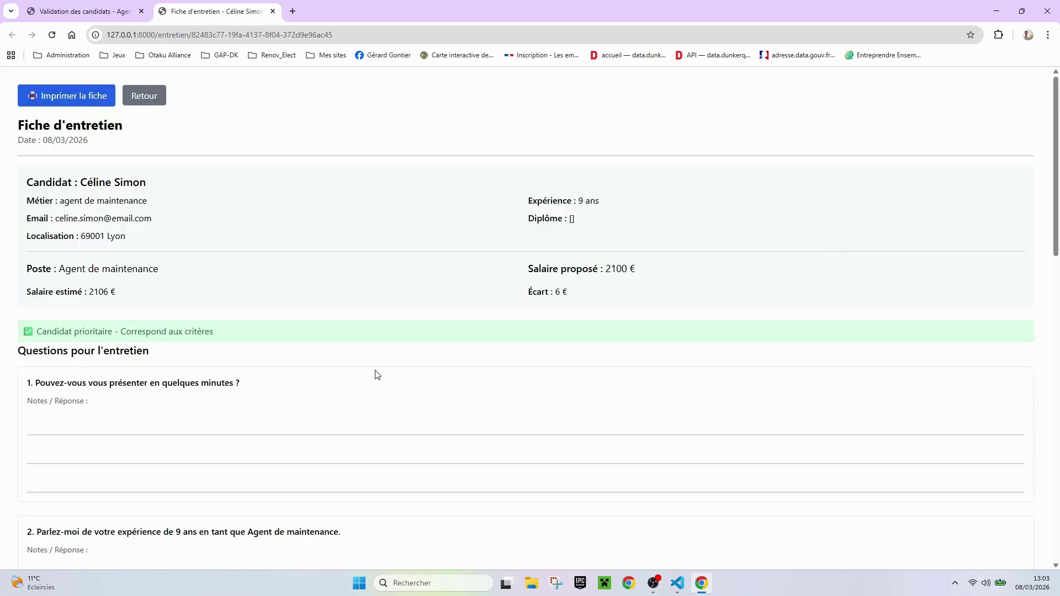
# Read through the interview questions, down to question 5 about the 2100€ proposed salary
pyautogui.scroll(-5, 375, 370)
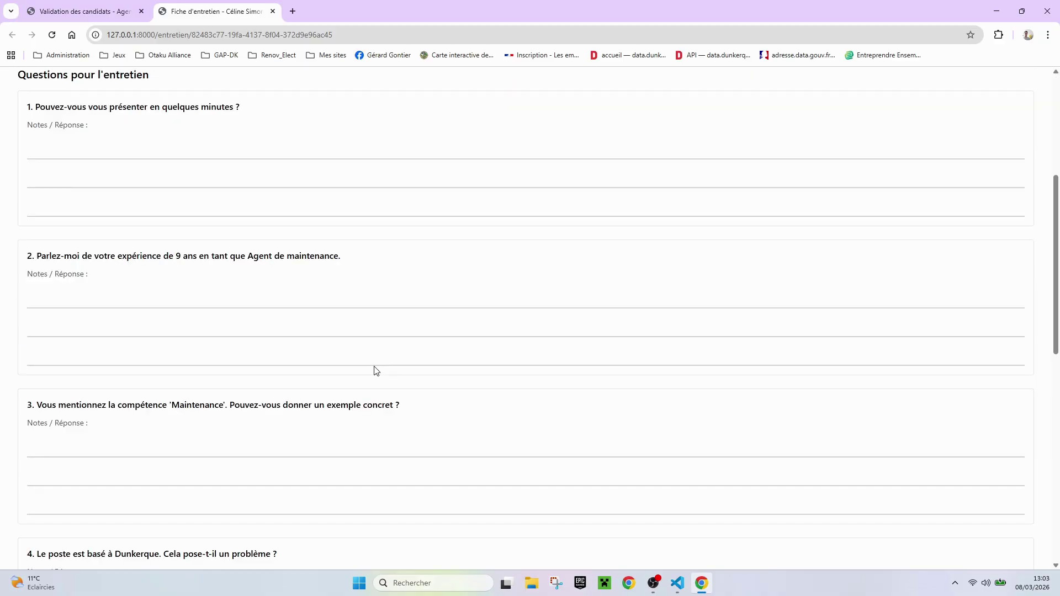
pyautogui.scroll(-3, 375, 370)
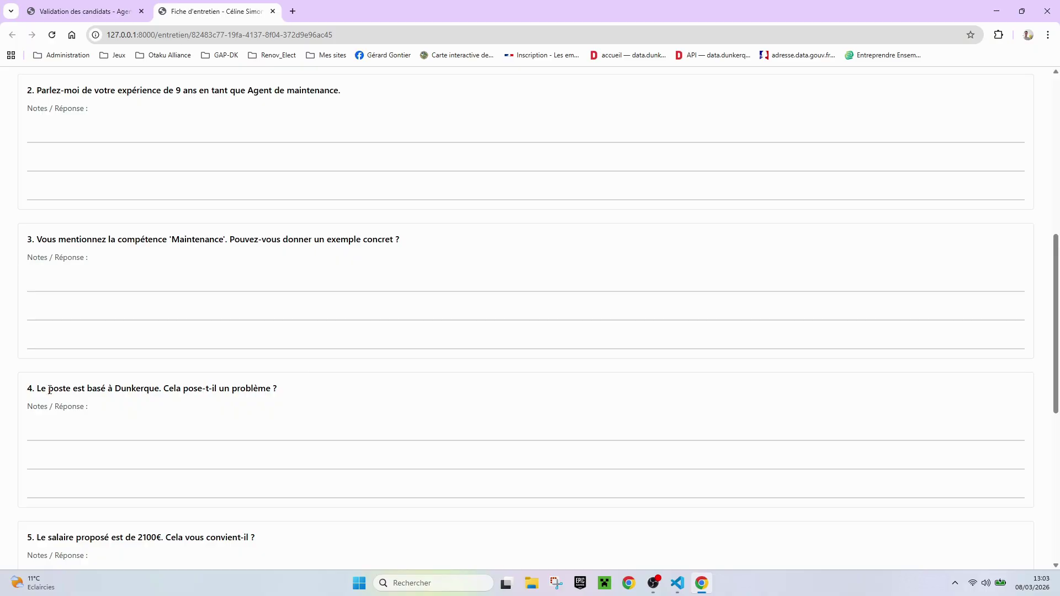
pyautogui.moveTo(32, 388); pyautogui.dragTo(334, 389)
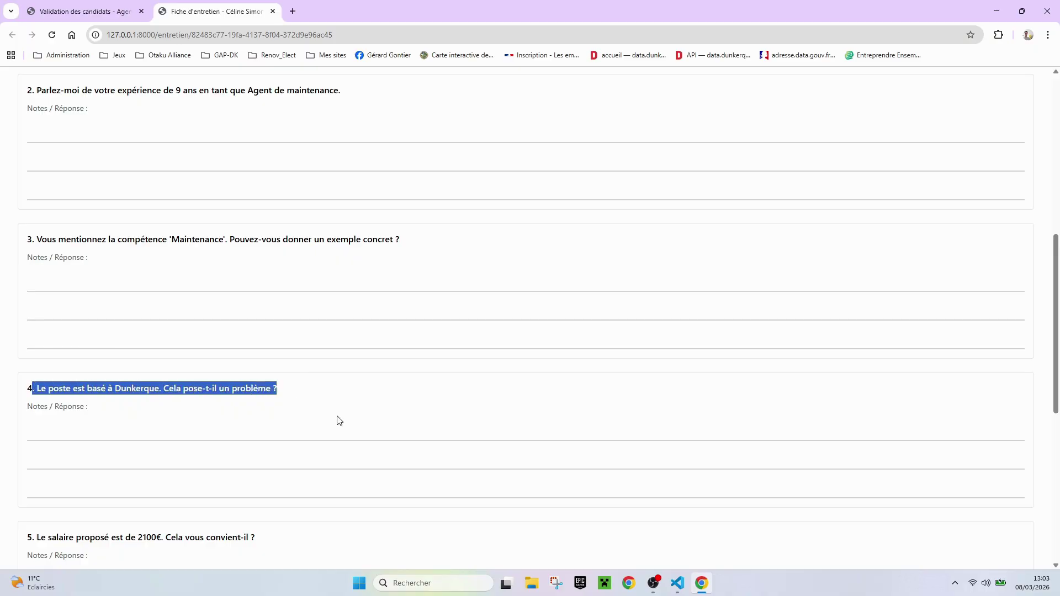
pyautogui.scroll(-2, 336, 419)
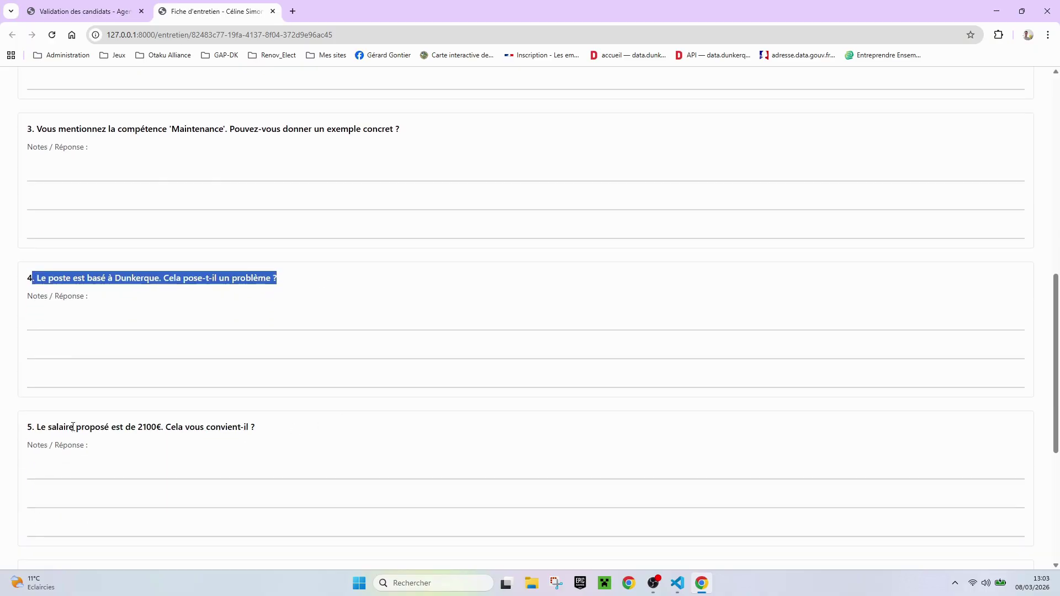
pyautogui.moveTo(46, 426); pyautogui.dragTo(281, 434)
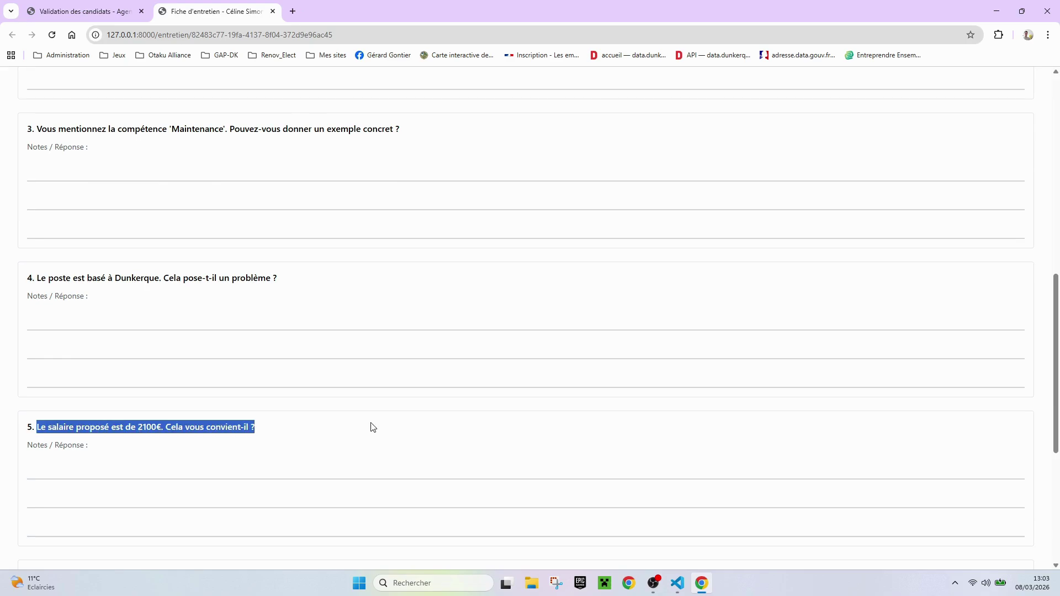
# Return to the validation tab and view the 16-year second candidate's interview sheet
pyautogui.click(75, 11)
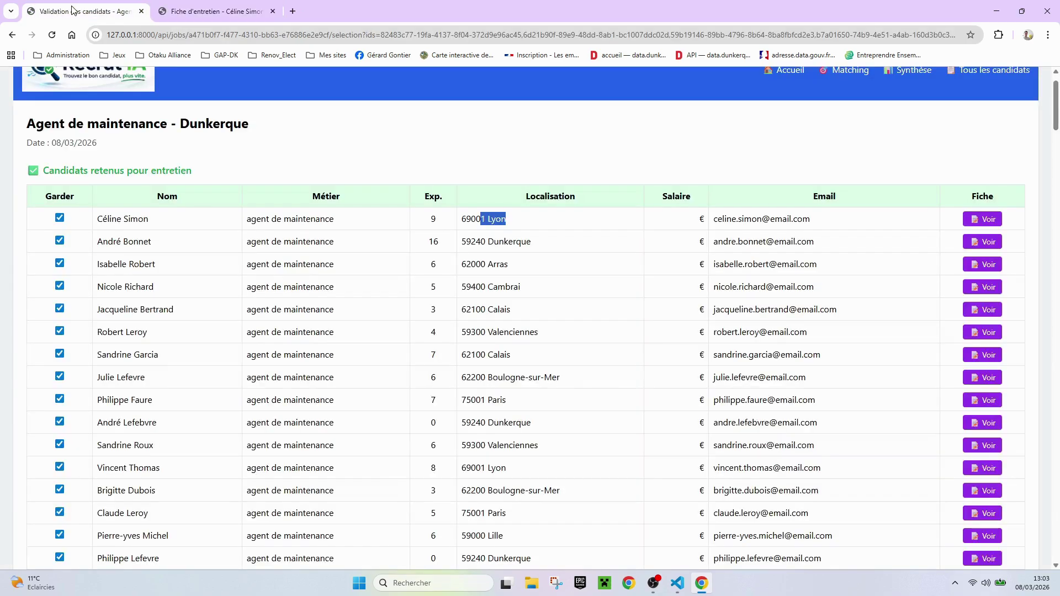
pyautogui.doubleClick(433, 221)
pyautogui.doubleClick(433, 243)
pyautogui.click(986, 243)
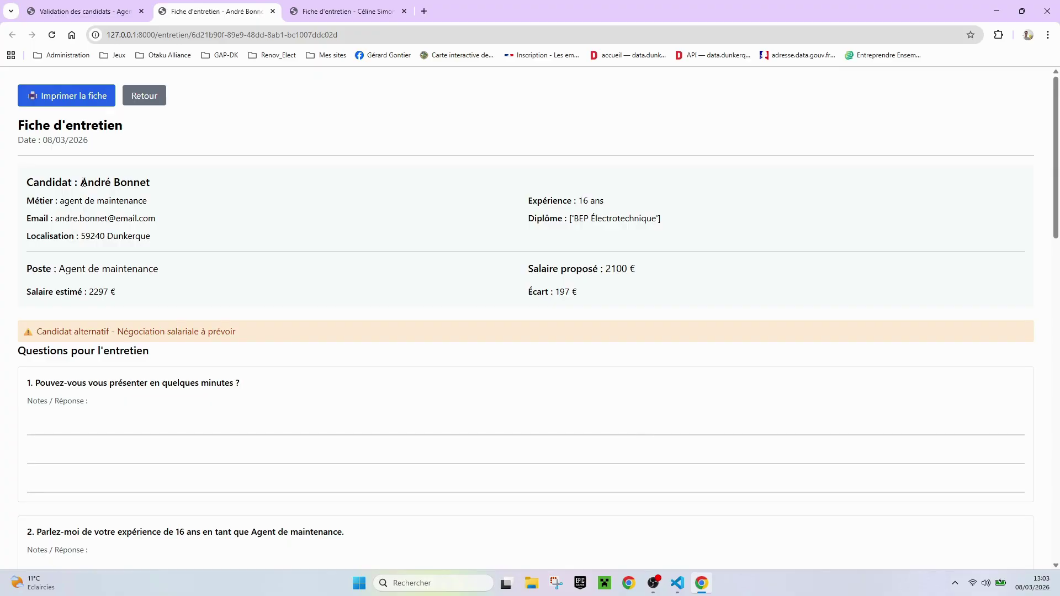
# Review this candidate's name, BEP Électrotechnique diploma and interview questions 1 and 2
pyautogui.moveTo(83, 182); pyautogui.dragTo(163, 191)
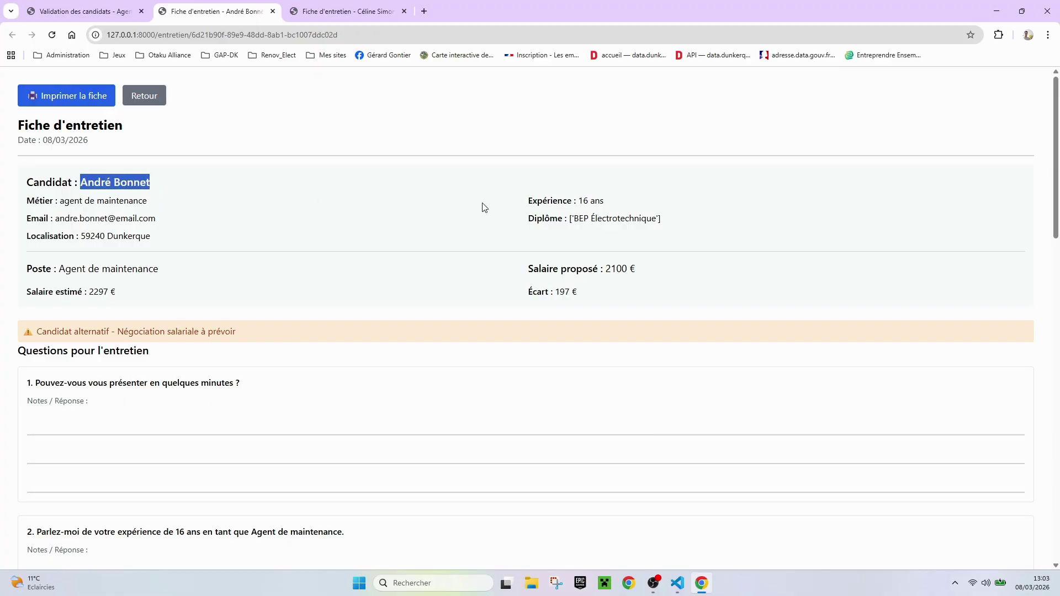
pyautogui.moveTo(579, 200); pyautogui.dragTo(674, 228)
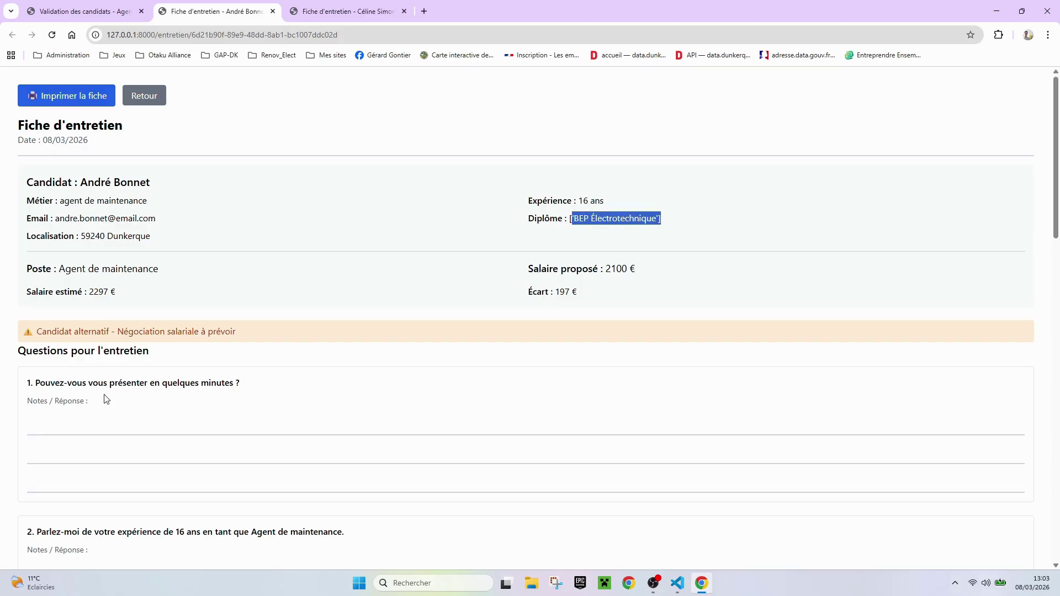
pyautogui.scroll(-3, 119, 360)
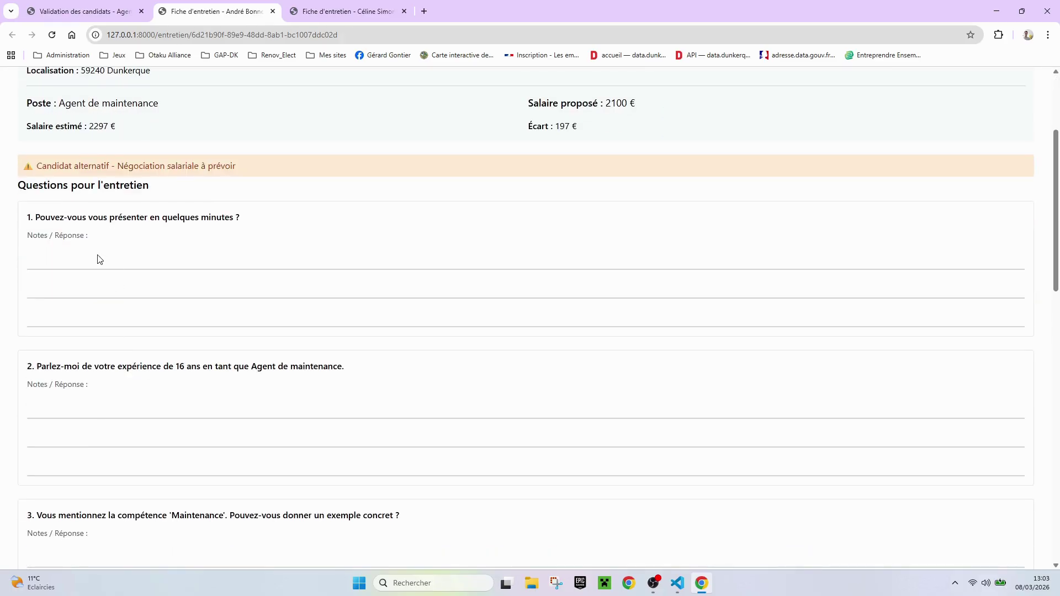
pyautogui.moveTo(38, 213); pyautogui.dragTo(254, 246)
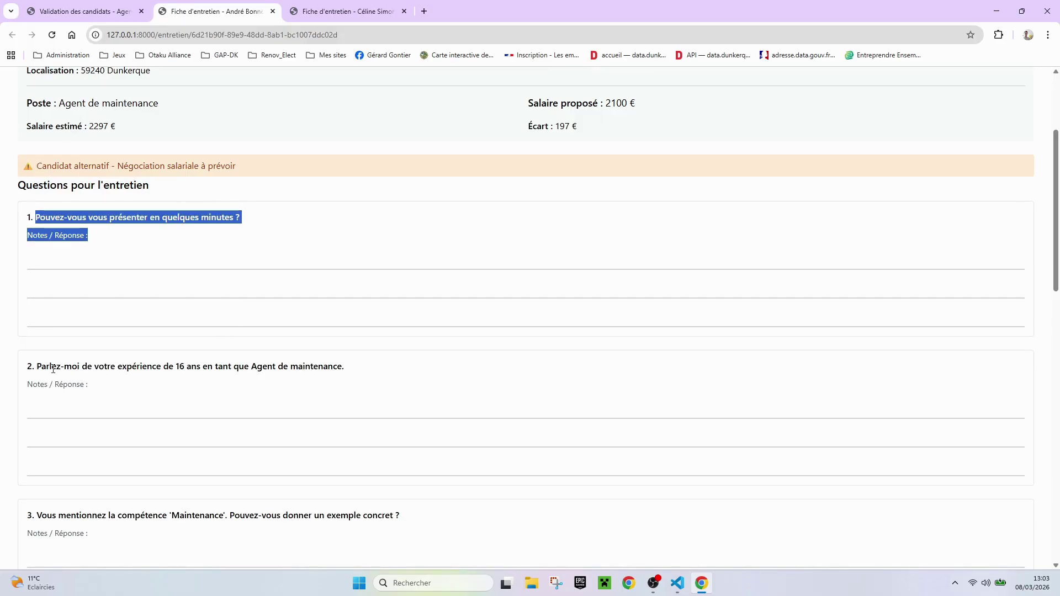
pyautogui.moveTo(34, 367); pyautogui.dragTo(348, 389)
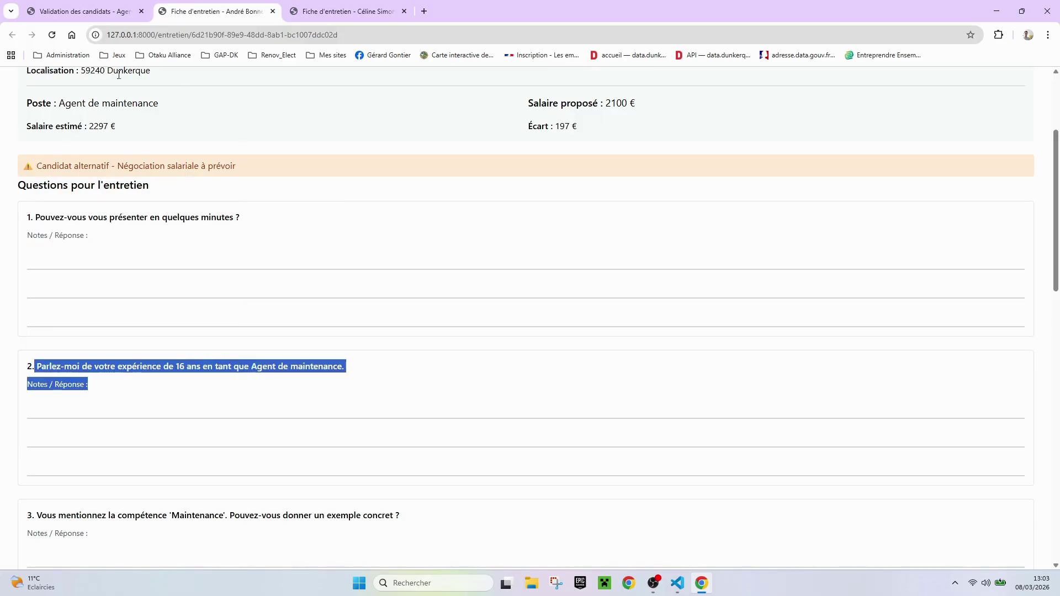
# Back on the validation page, view the 7-year Calais candidate's interview sheet
pyautogui.click(97, 15)
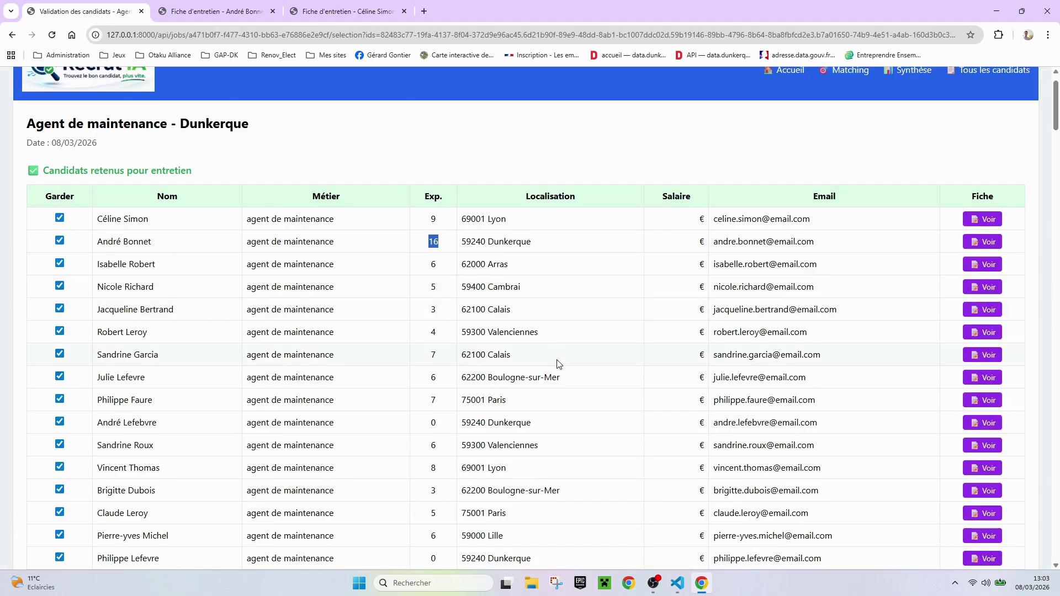
pyautogui.scroll(-2, 505, 328)
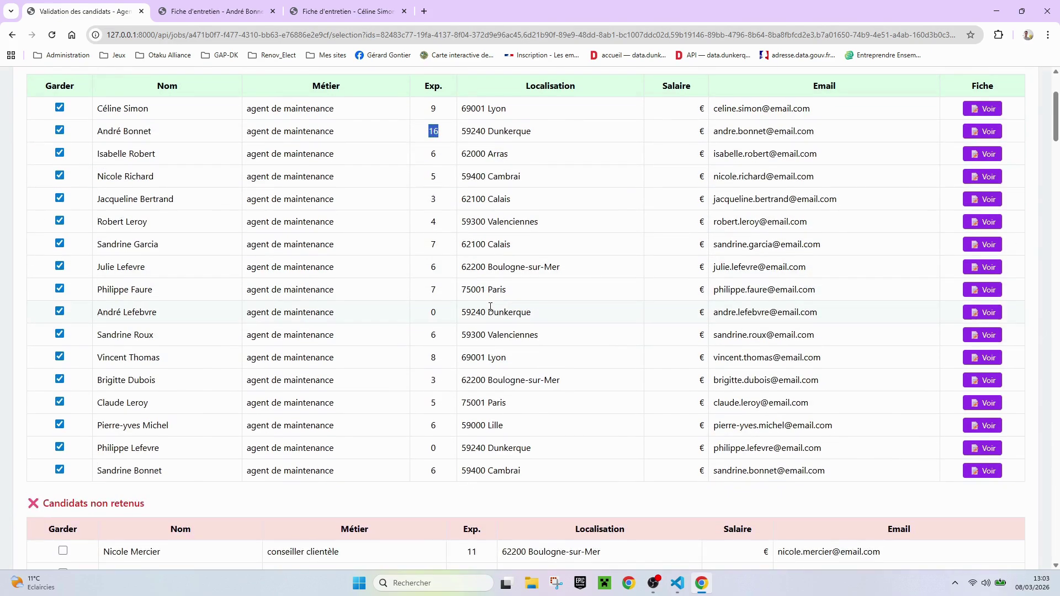
pyautogui.moveTo(490, 243); pyautogui.dragTo(558, 246)
pyautogui.click(986, 246)
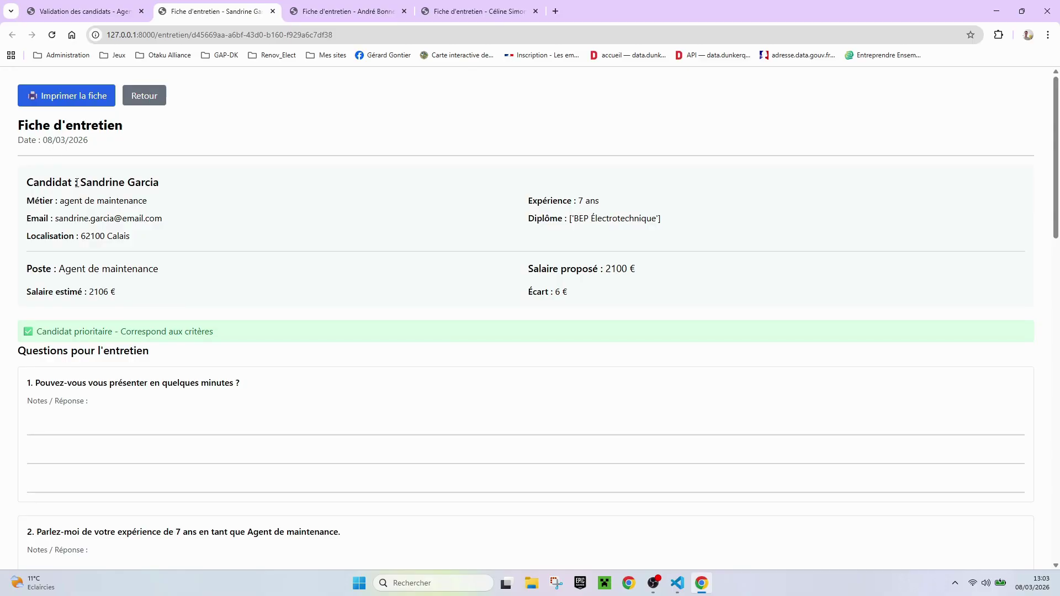
# Highlight the candidate's name, then read down through the Fiche d'entretien interview questions
pyautogui.moveTo(78, 182); pyautogui.dragTo(190, 183)
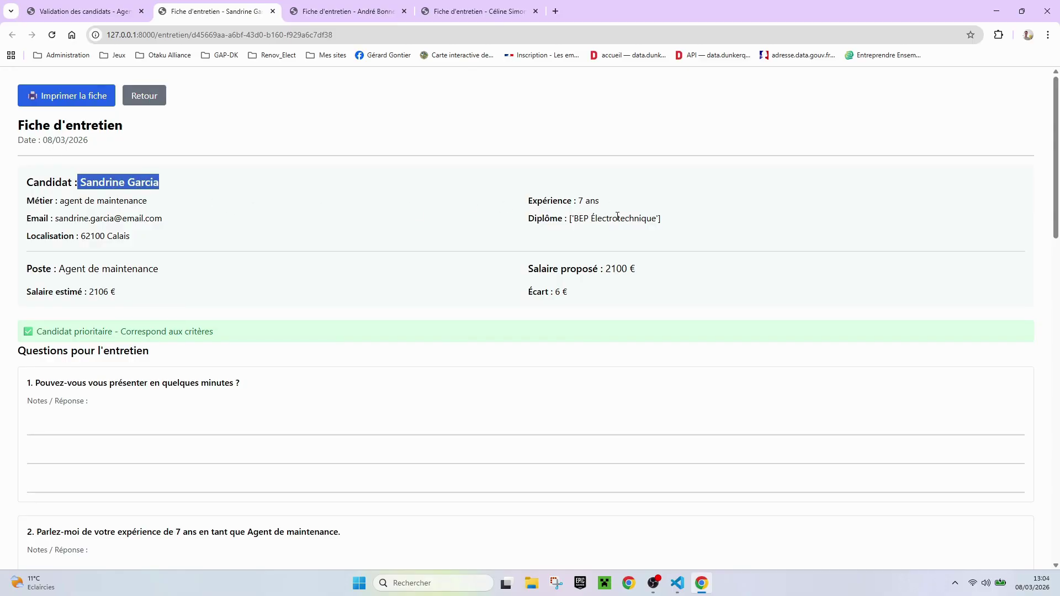
pyautogui.scroll(-2, 270, 374)
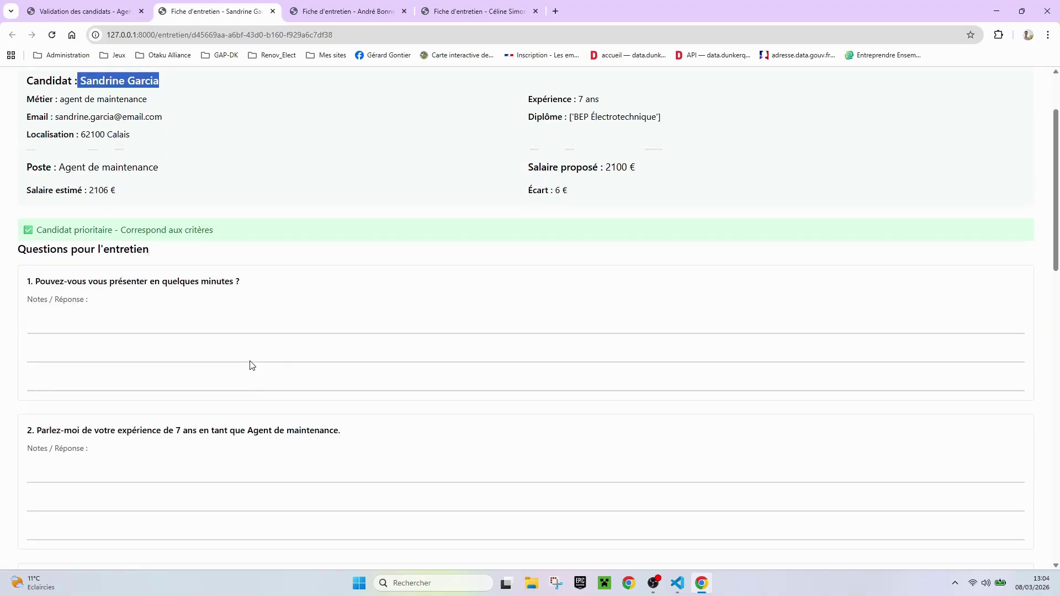
pyautogui.scroll(-2, 153, 386)
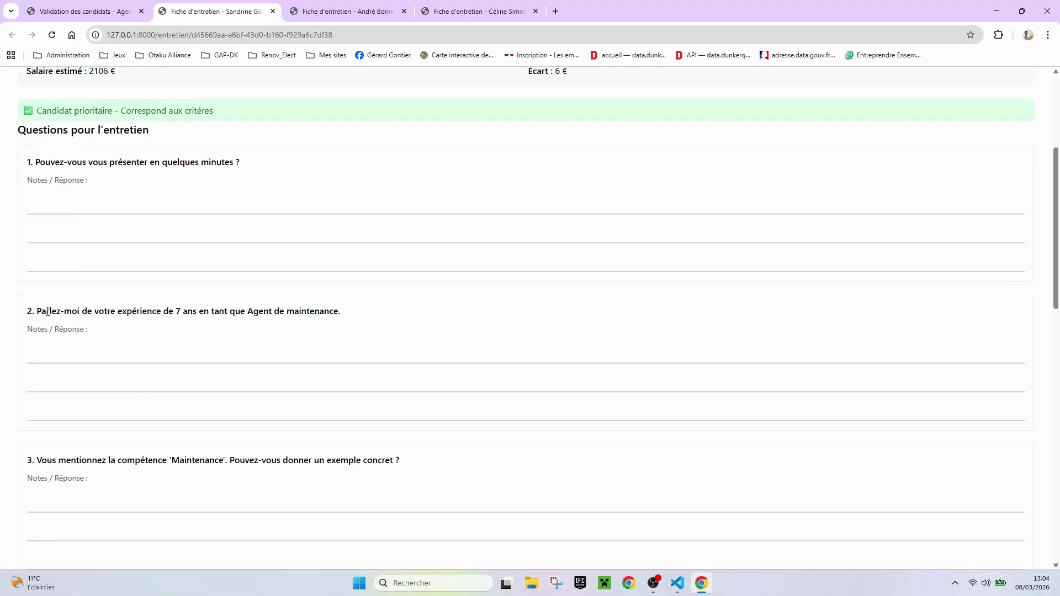
pyautogui.scroll(-3, 111, 381)
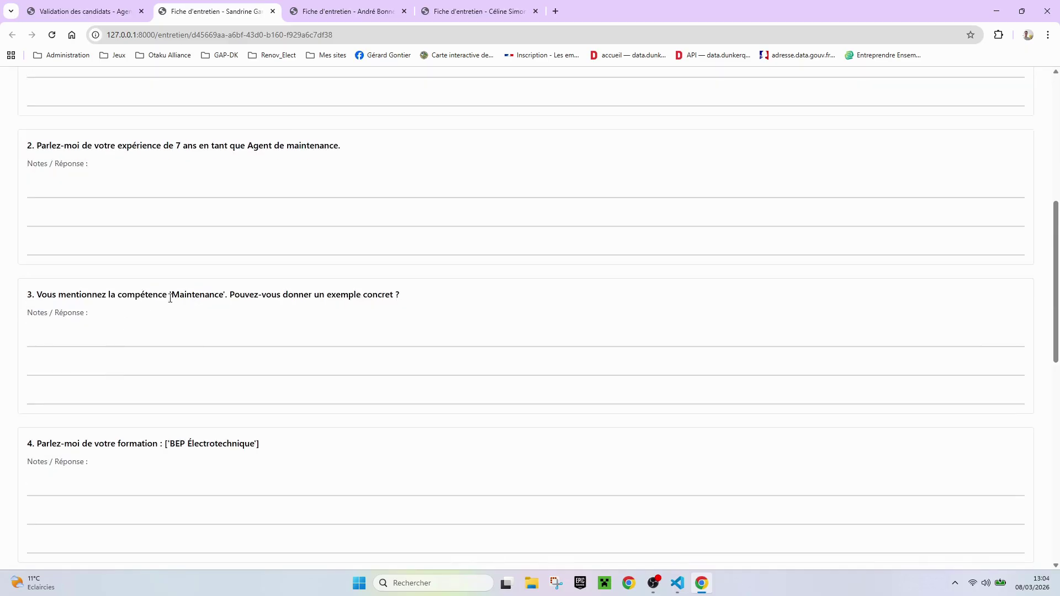
pyautogui.moveTo(41, 294); pyautogui.dragTo(423, 336)
pyautogui.scroll(-1, 251, 359)
pyautogui.click(232, 387)
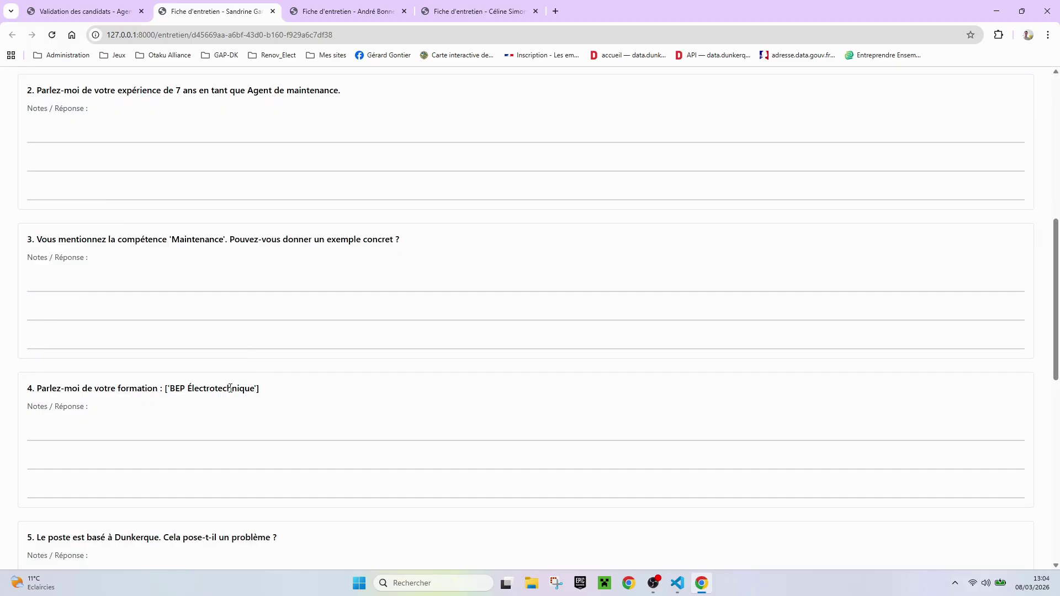
pyautogui.scroll(-2, 232, 449)
pyautogui.scroll(-6, 141, 461)
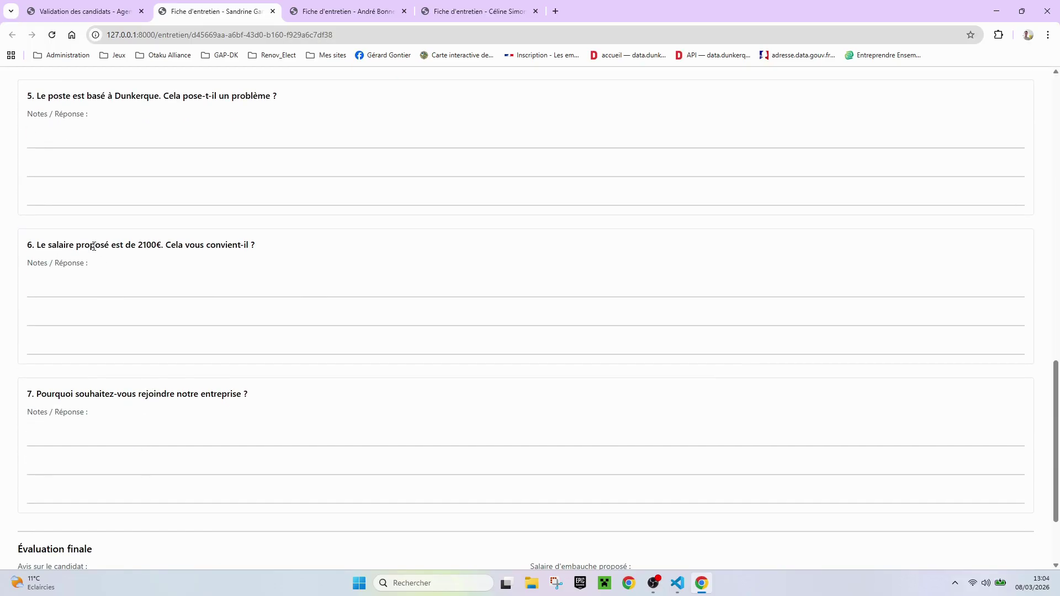
# Return to the Agent de maintenance – Dunkerque retained-candidates validation list
pyautogui.scroll(16, 312, 324)
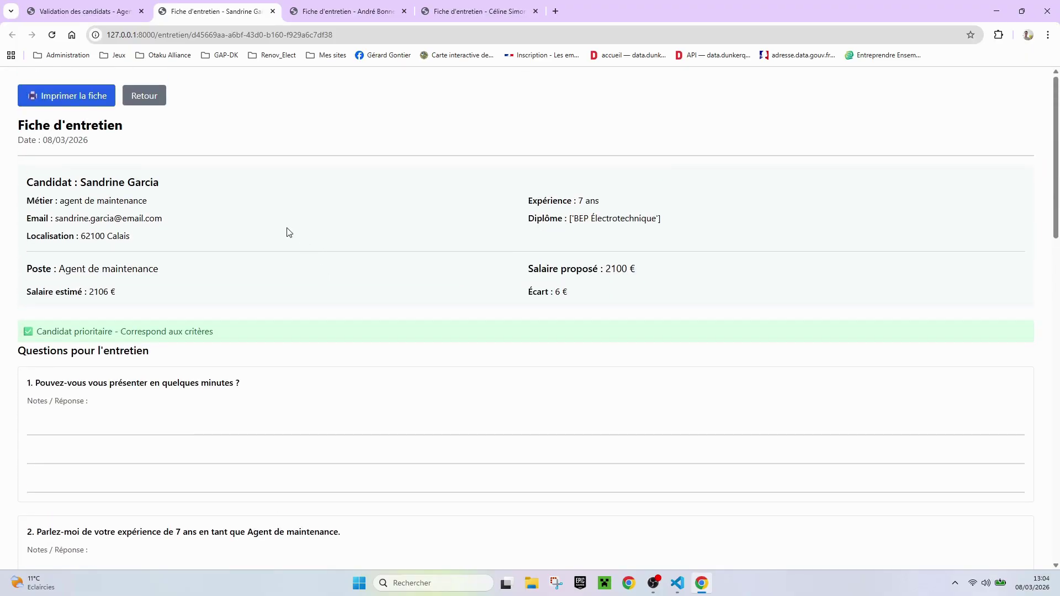
pyautogui.click(84, 11)
pyautogui.scroll(3, 655, 225)
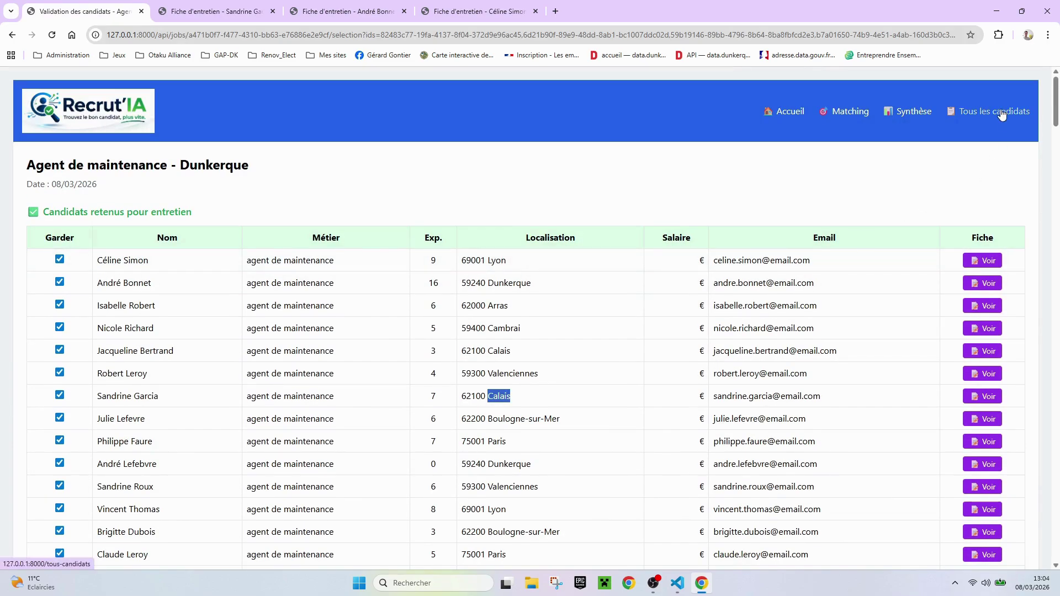
# Show Tous les candidats (200), view pages 2–4, then print it as 15 landscape pages
pyautogui.click(999, 110)
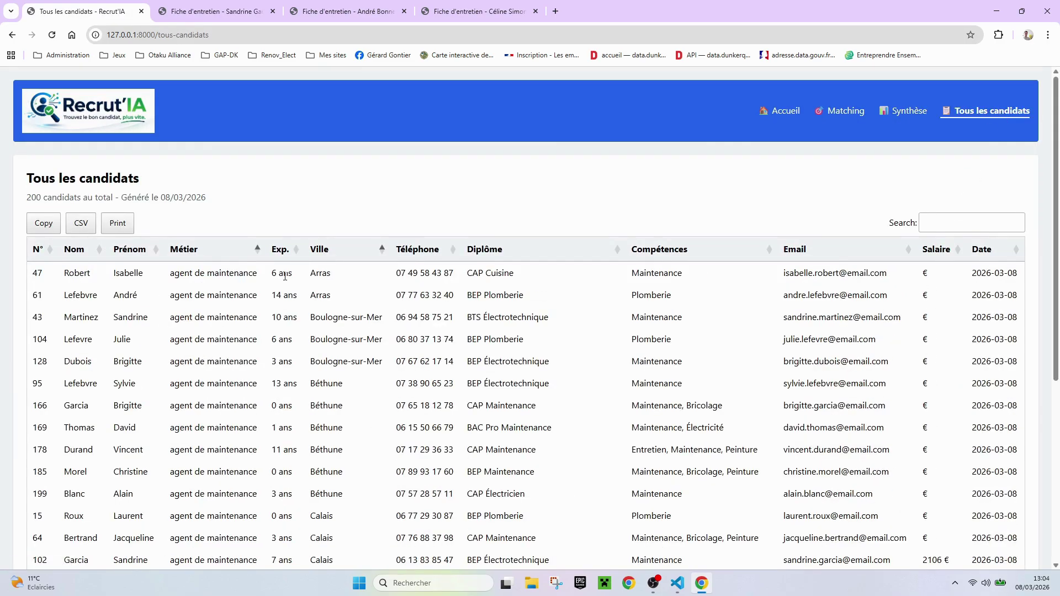
pyautogui.scroll(-5, 284, 276)
pyautogui.scroll(5, 287, 279)
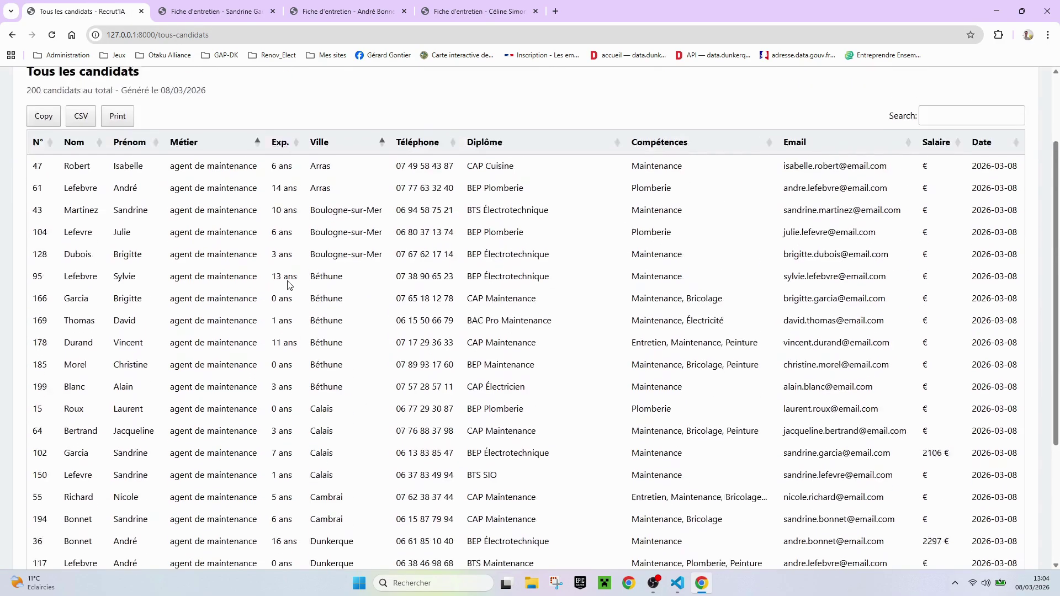
pyautogui.scroll(-5, 279, 279)
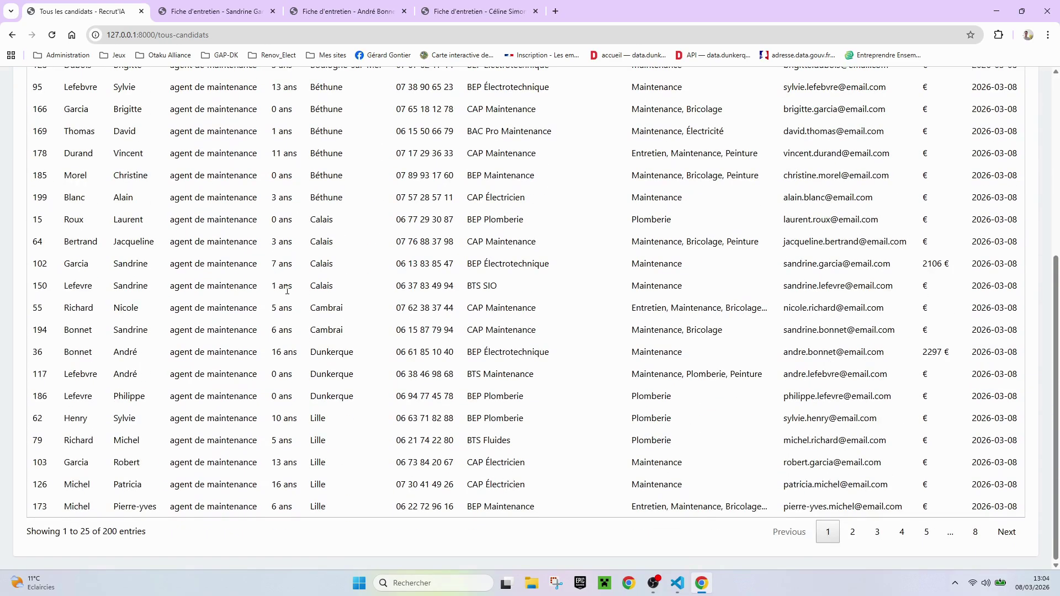
pyautogui.click(852, 533)
pyautogui.click(881, 537)
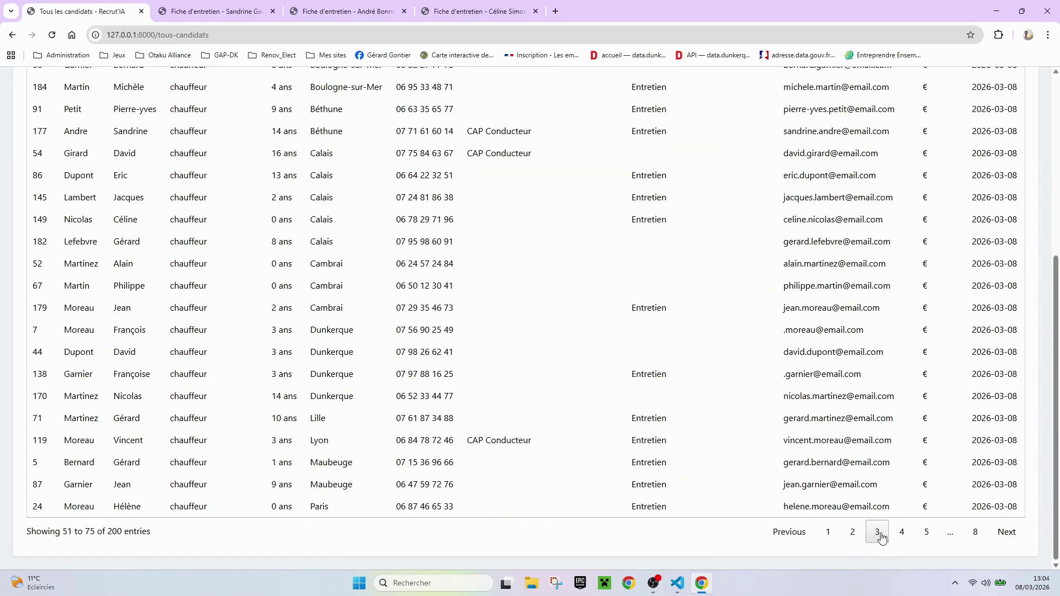
pyautogui.click(904, 536)
pyautogui.scroll(5, 387, 371)
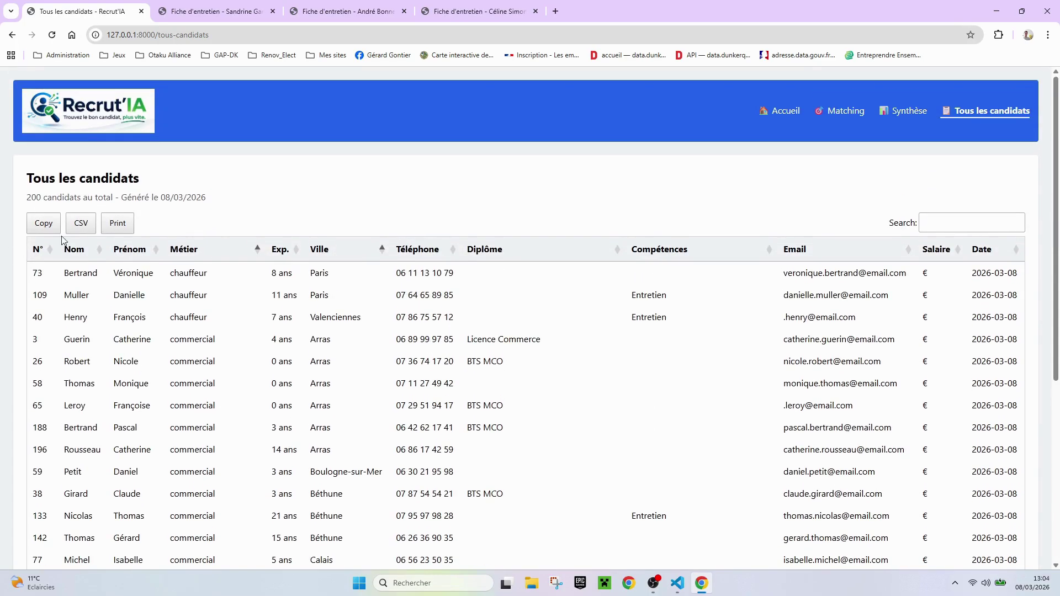
pyautogui.click(117, 222)
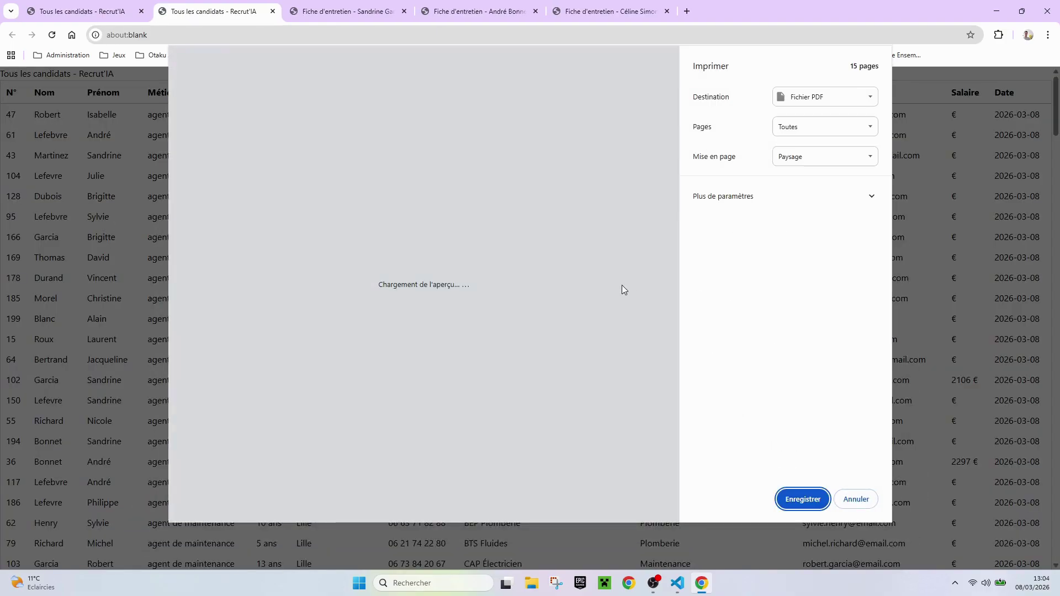
# Cancel printing, export the candidate list as a 28,4 Ko CSV, and open it in LibreOffice
pyautogui.scroll(-10, 491, 192)
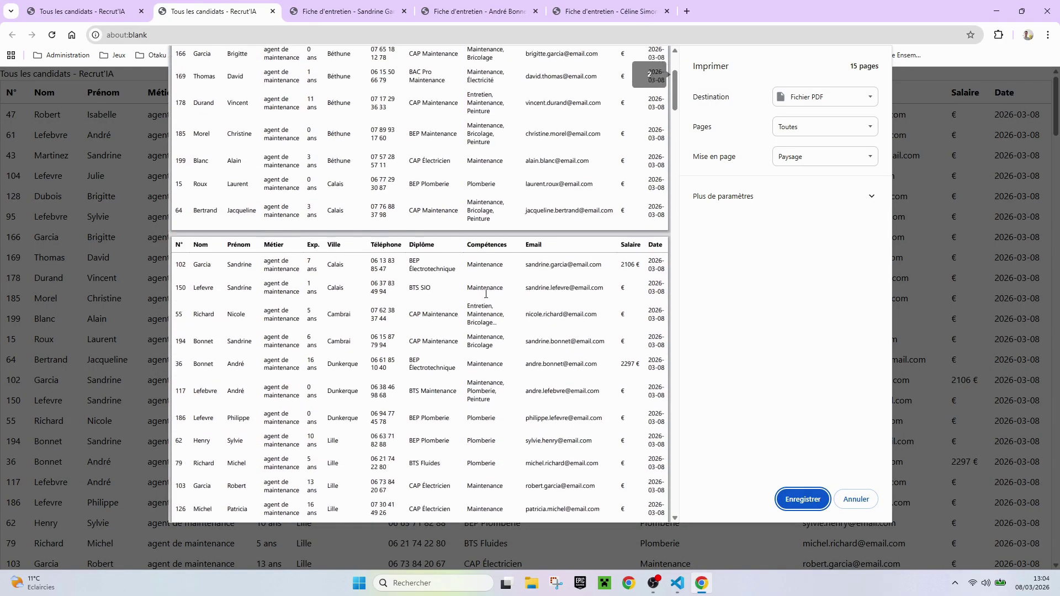
pyautogui.click(856, 499)
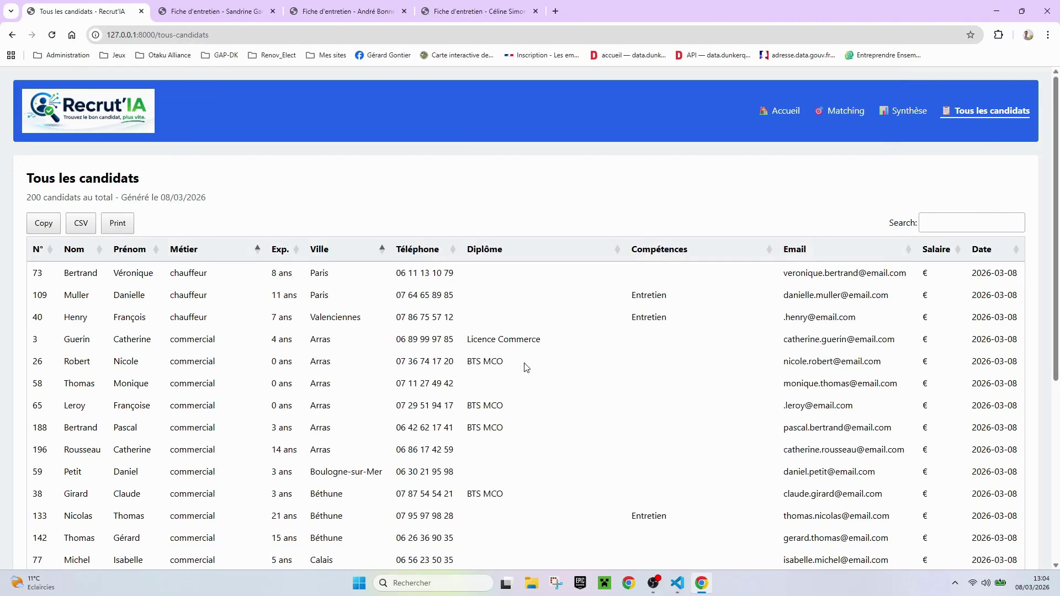
pyautogui.click(81, 223)
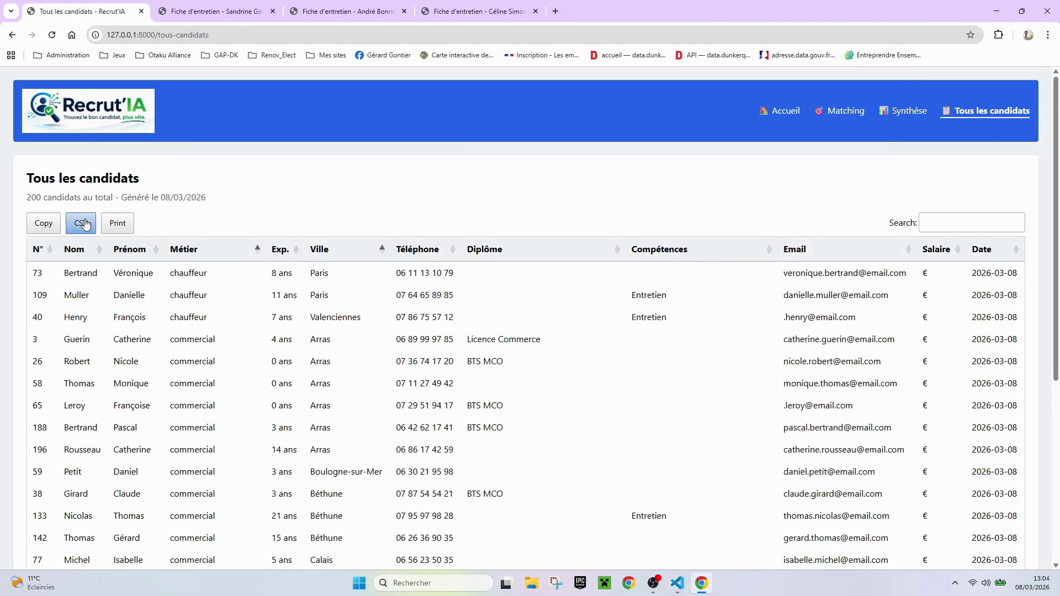
pyautogui.moveTo(962, 66)
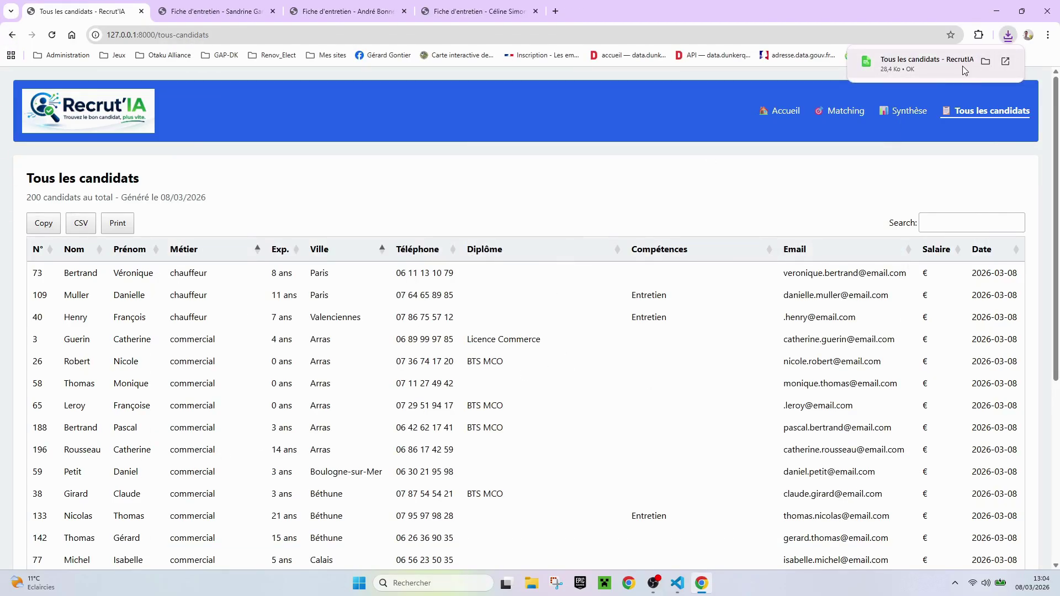
pyautogui.click(959, 62)
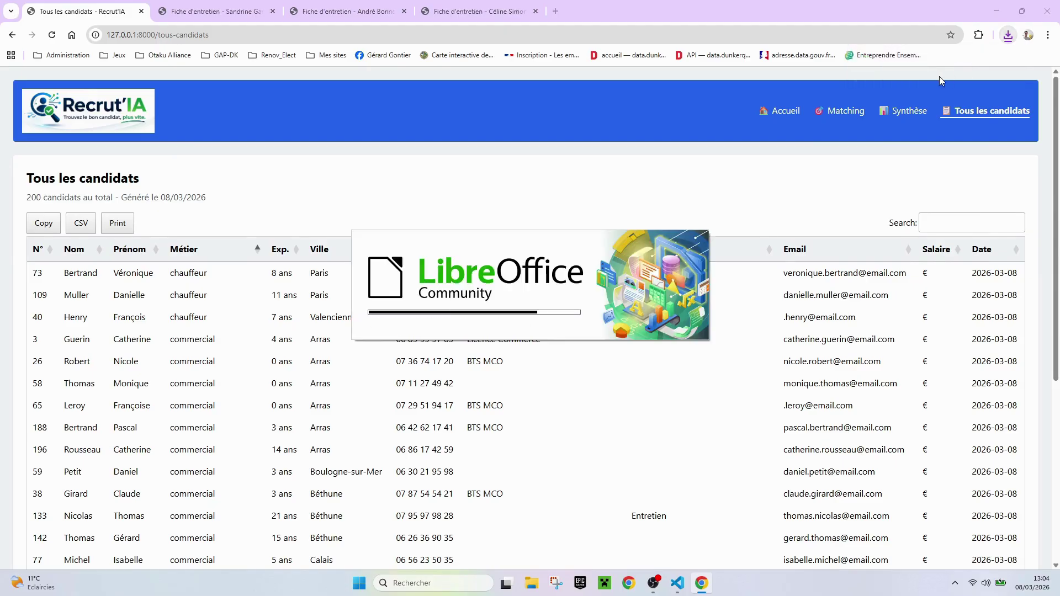
# Check the candidates CSV in Calc's Text Import preview, confirm, then close LibreOffice Calc
pyautogui.moveTo(695, 457); pyautogui.dragTo(843, 544)
pyautogui.scroll(-1, 707, 425)
pyautogui.scroll(-3, 707, 425)
pyautogui.click(763, 529)
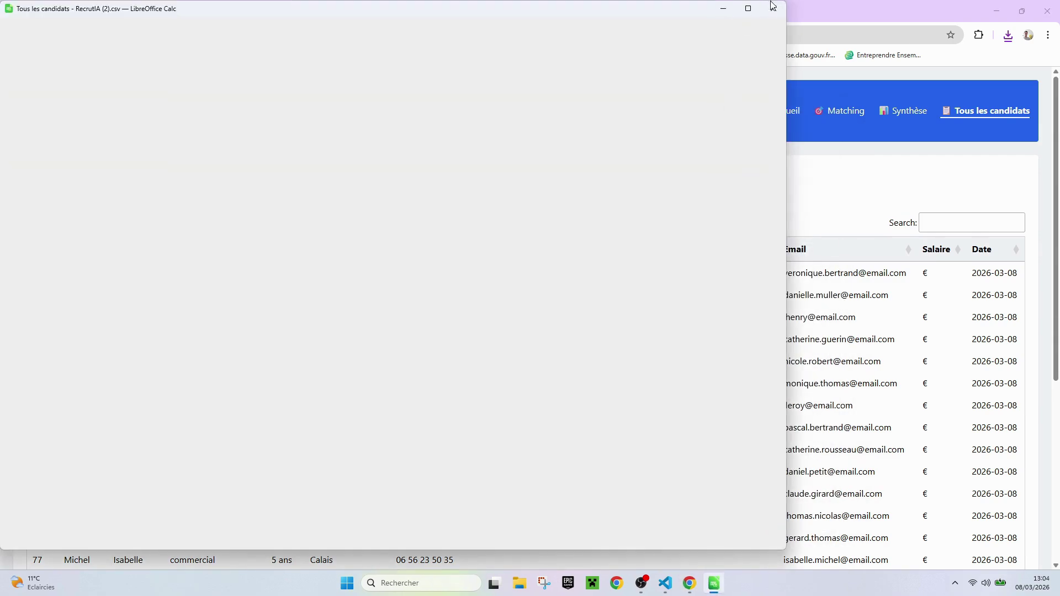
pyautogui.click(772, 7)
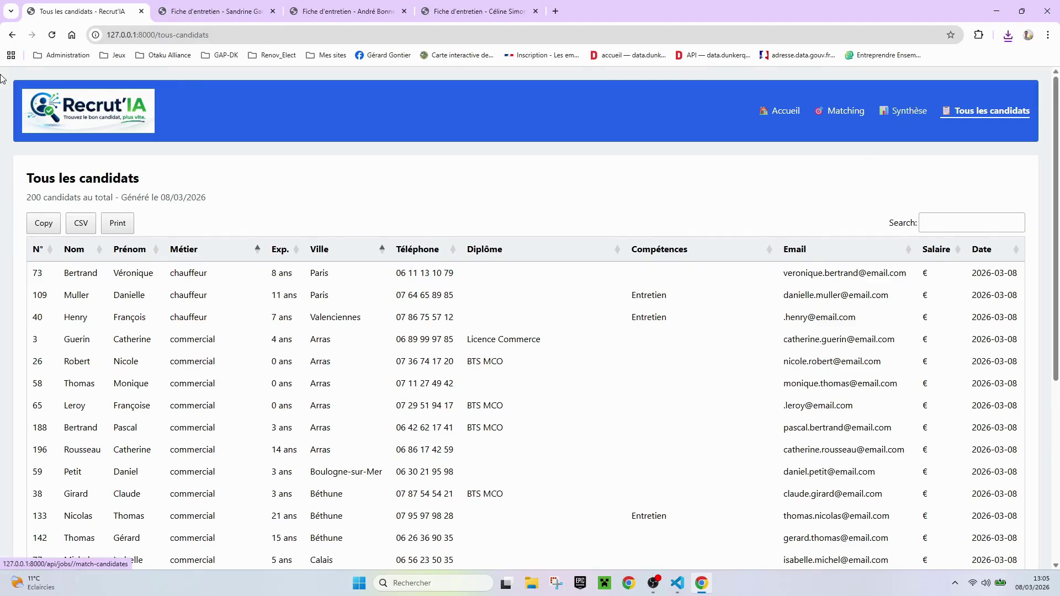
# Go back to the Dunkerque validation page, view the Candidats non retenus, then switch applications
pyautogui.click(12, 35)
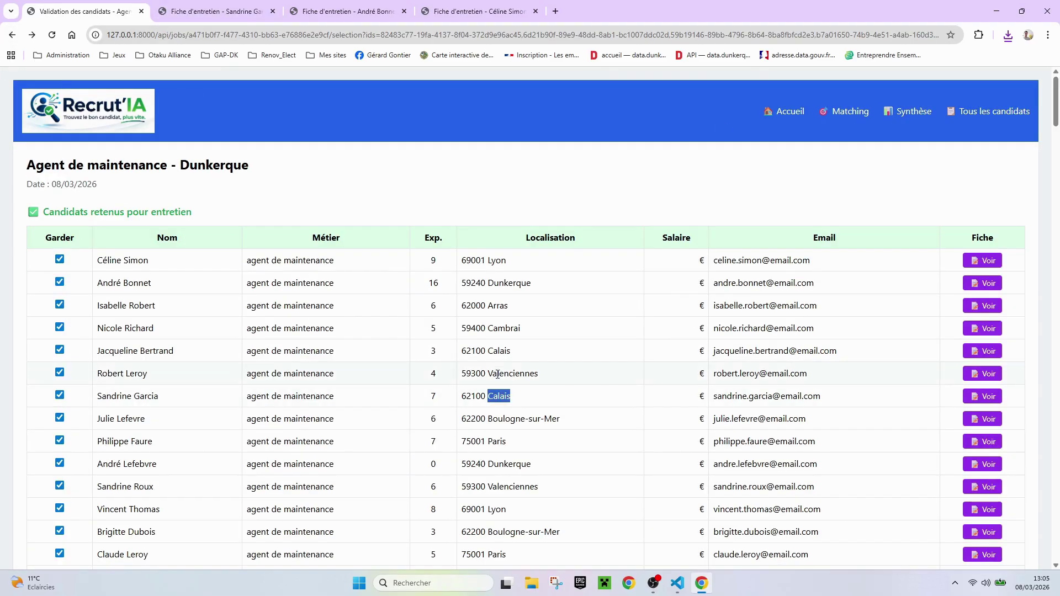
pyautogui.scroll(-3, 497, 371)
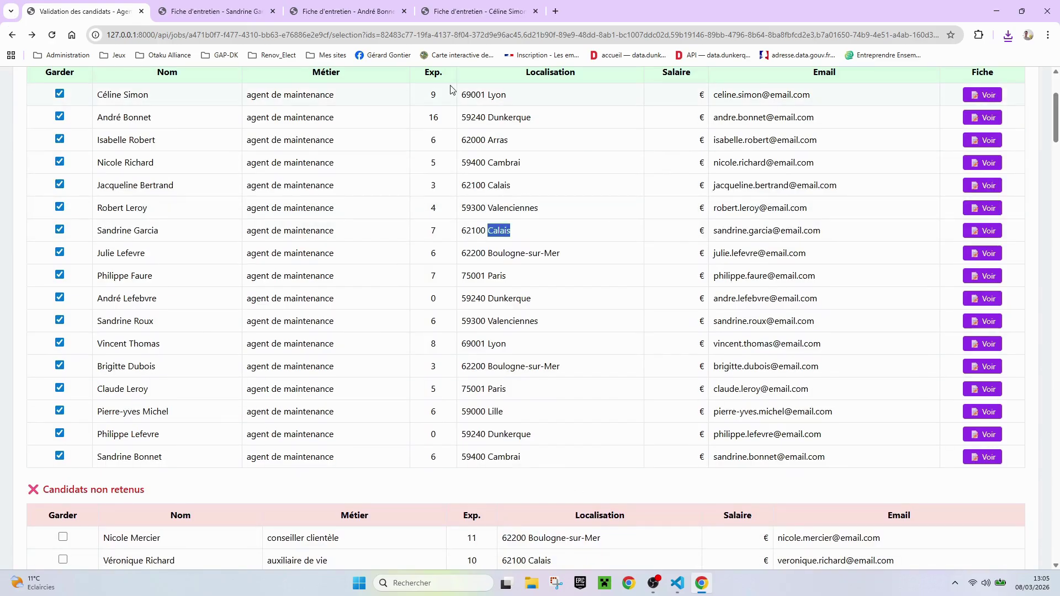
pyautogui.click(654, 584)
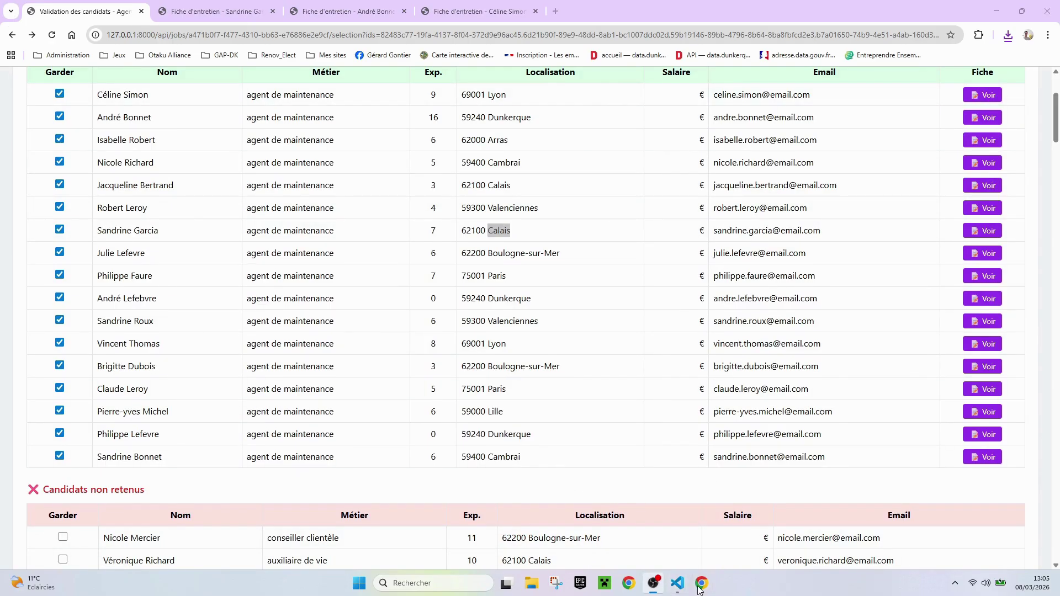